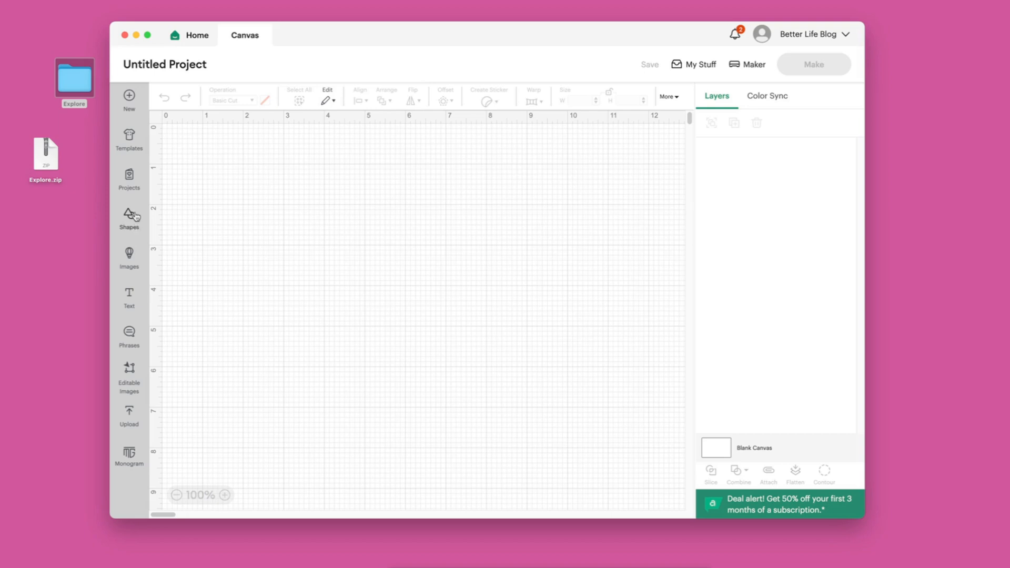
Add a free circle shape to the canvas and move it to the middle of the working area
left_click(132, 218)
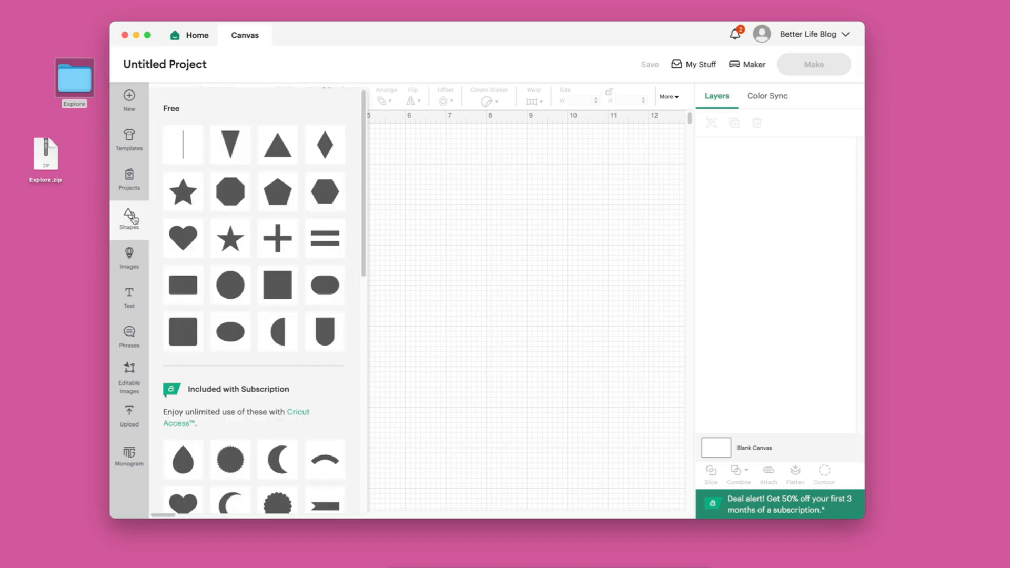
left_click(233, 296)
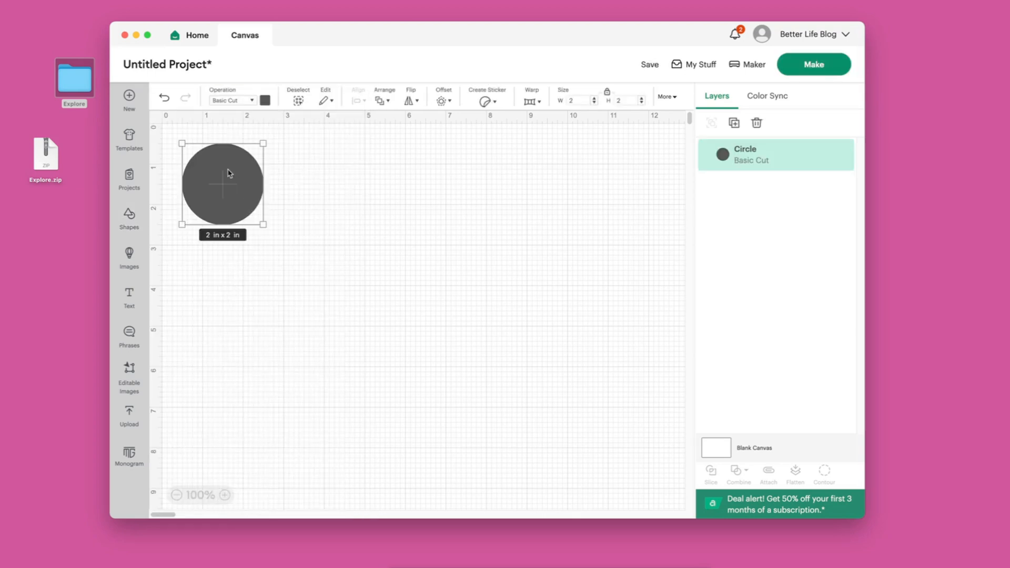
left_click_drag(230, 177, 406, 304)
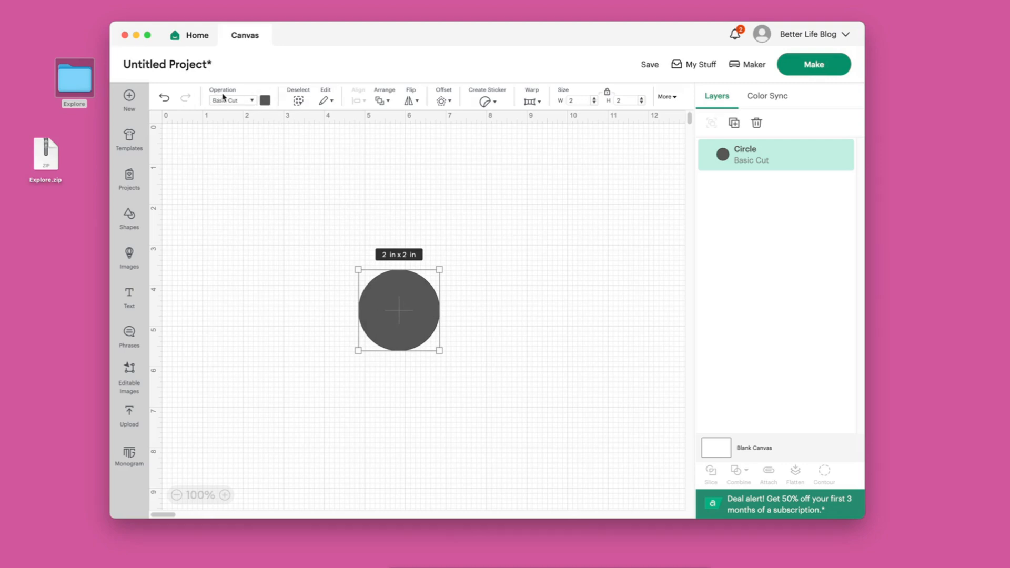
Change the circle's material color to light purple
left_click(265, 101)
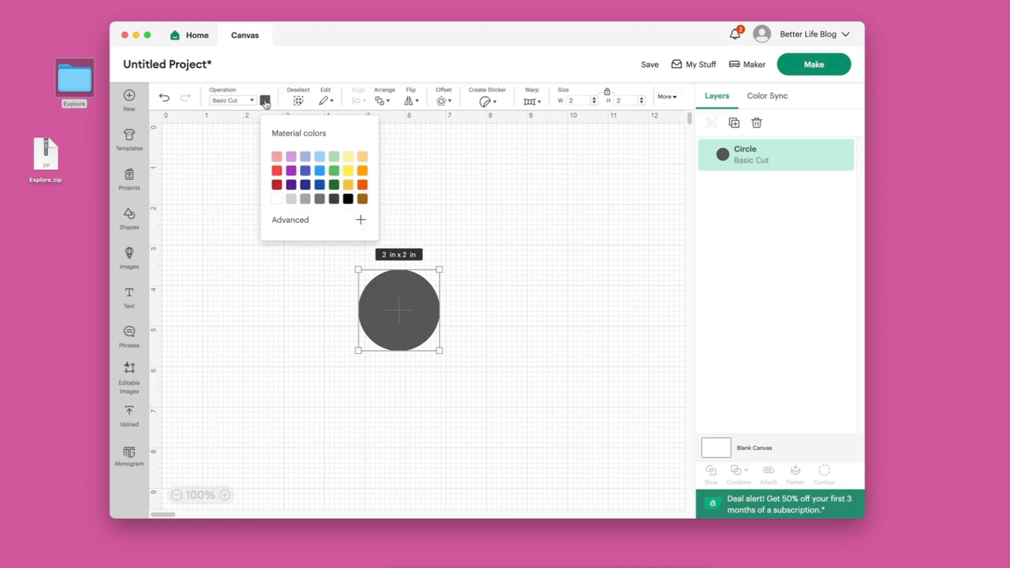
left_click(292, 158)
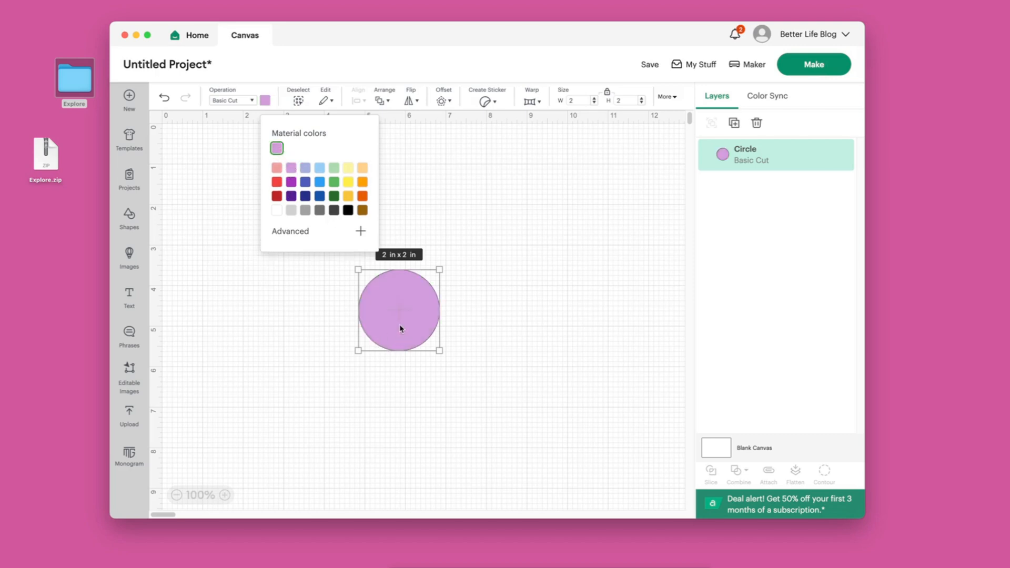
left_click(417, 309)
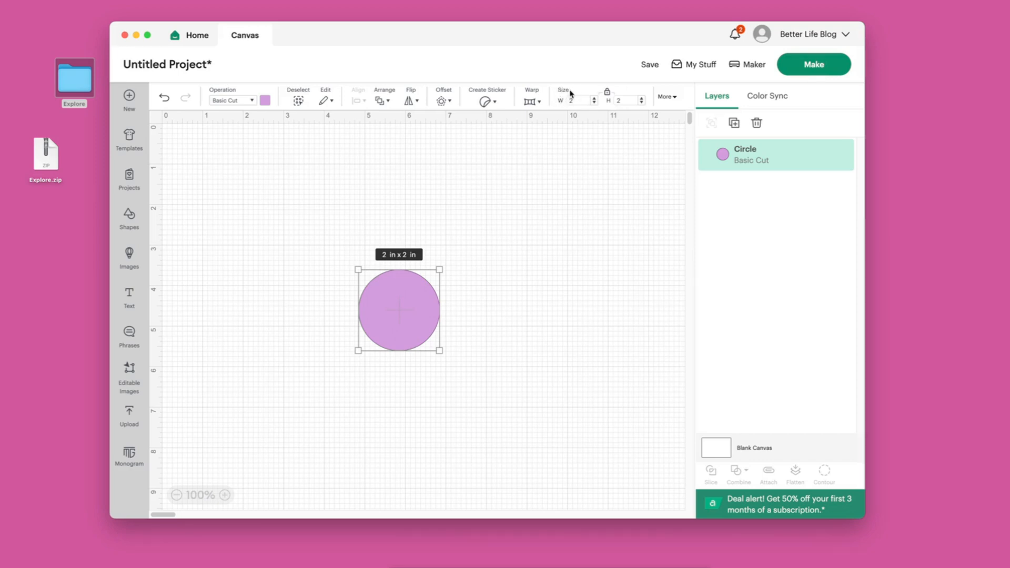
Resize the circle to 2.5 in wide with its proportions locked
left_click(674, 99)
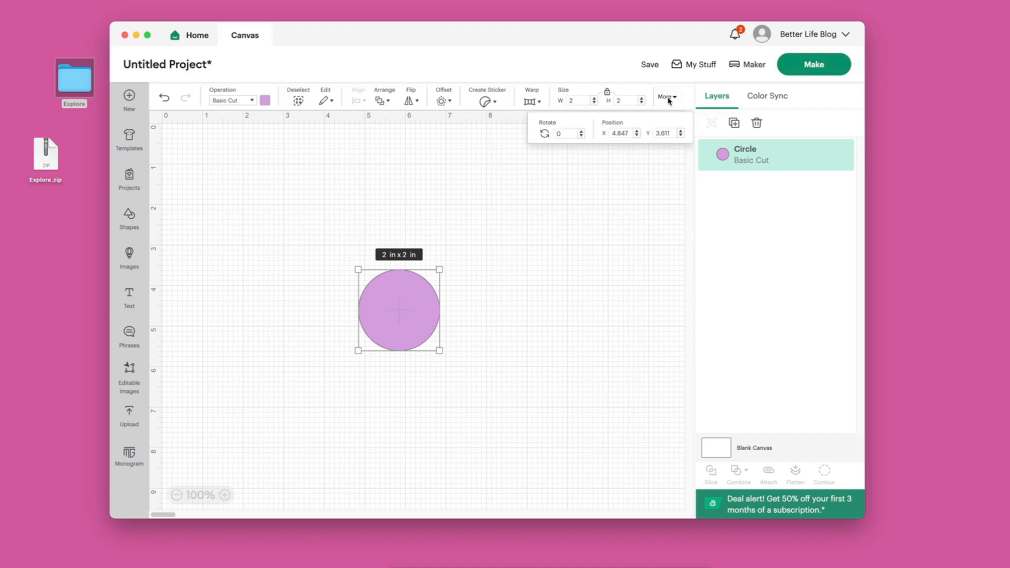
left_click(668, 98)
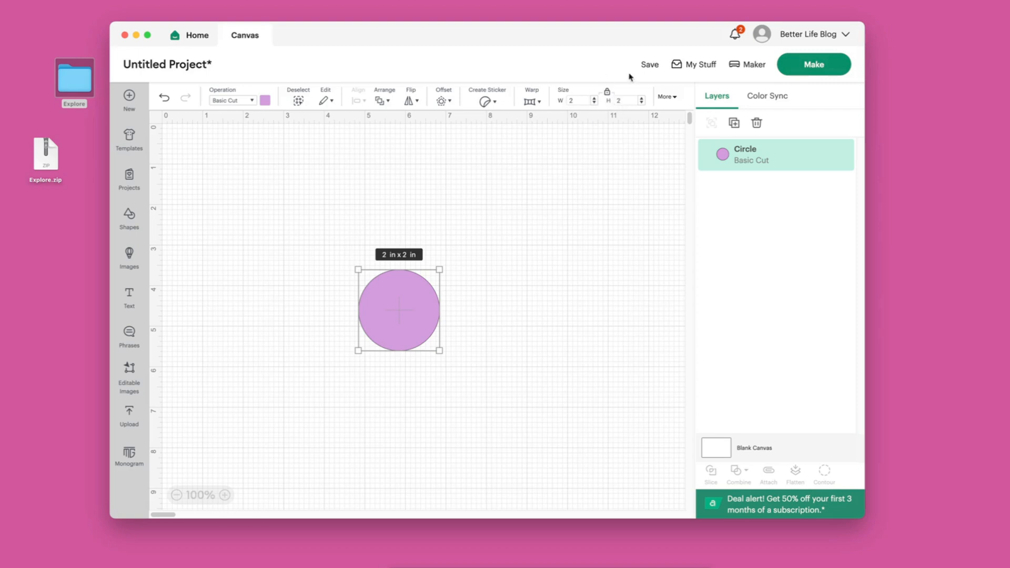
left_click(576, 100)
type(".5")
key("Return")
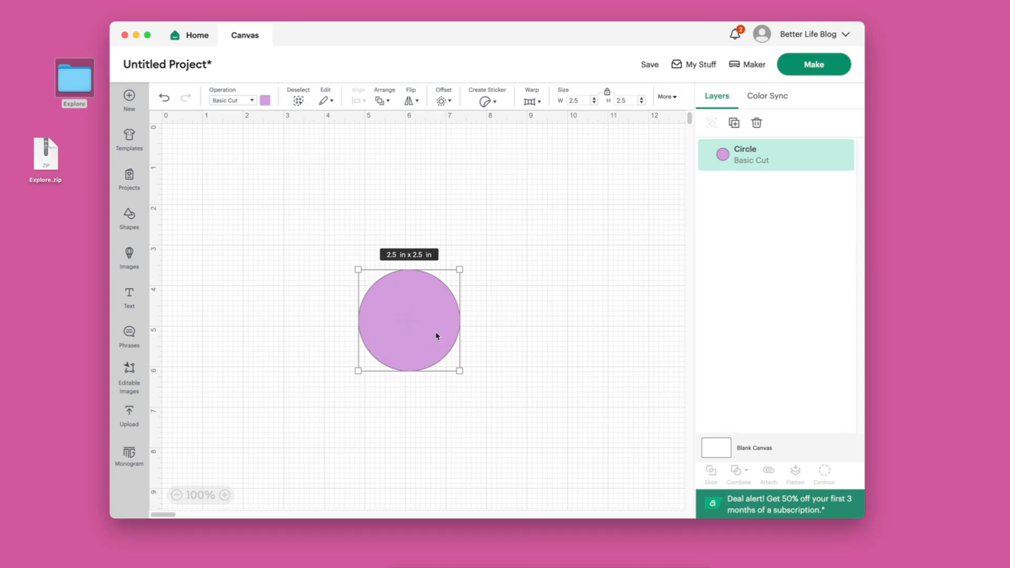
Duplicate the 2.5 in circle and place the copy above the original so it overlaps the upper edge
right_click(411, 306)
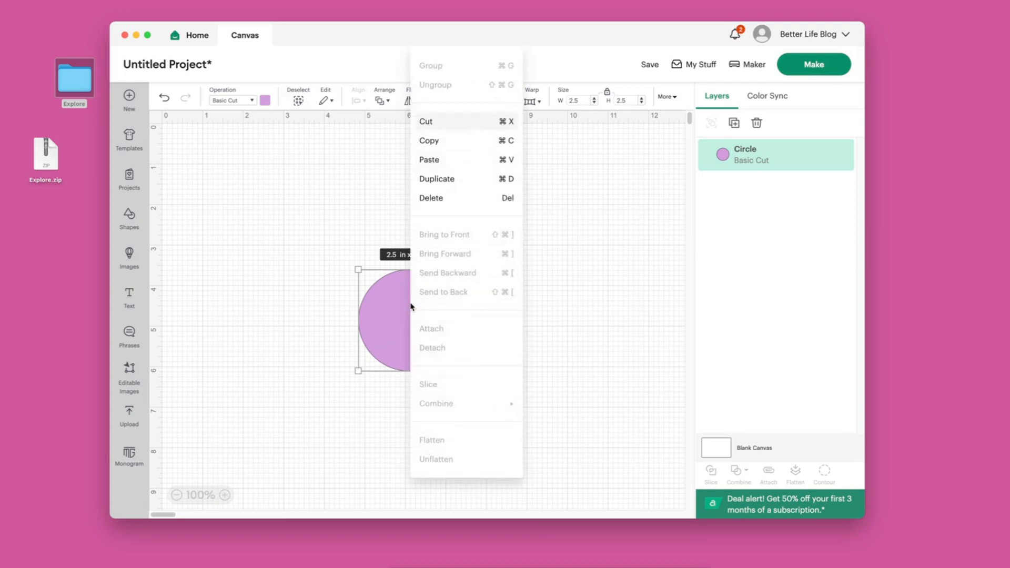
left_click(434, 178)
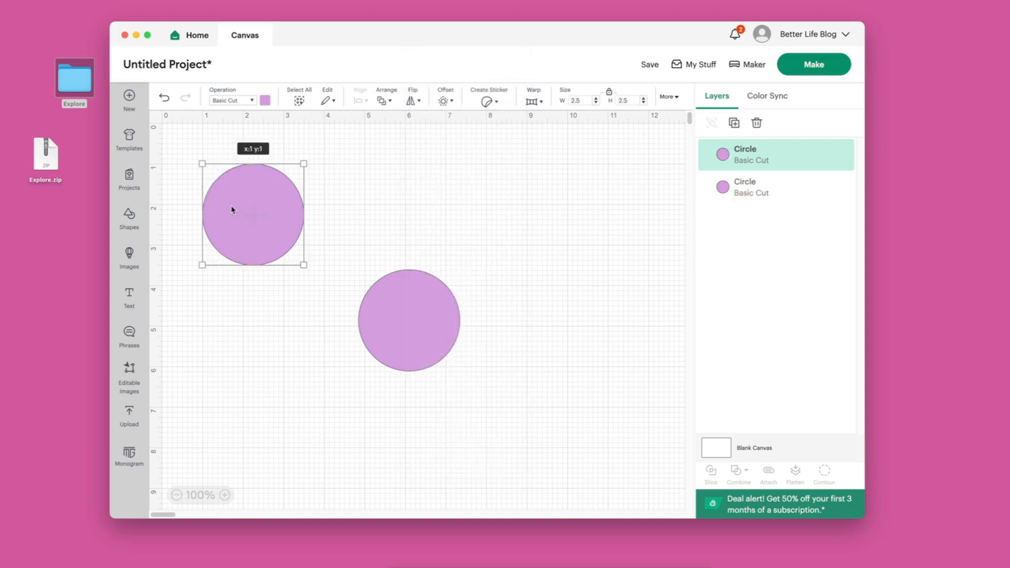
left_click_drag(233, 210, 365, 238)
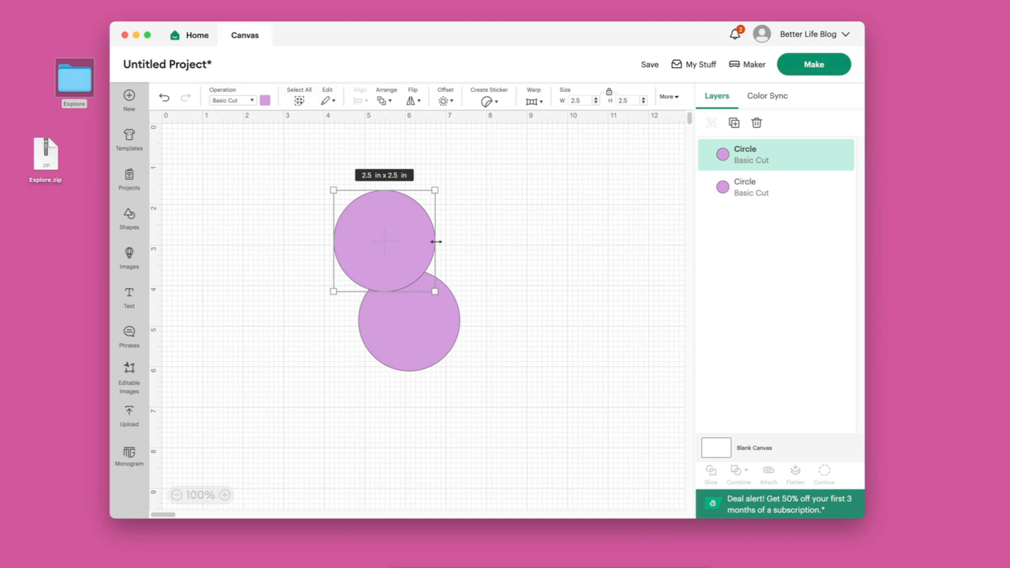
Narrow the copied circle into an ear ellipse about 1.03 in wide and place it over the large circle's upper-left edge
left_click_drag(436, 241, 376, 242)
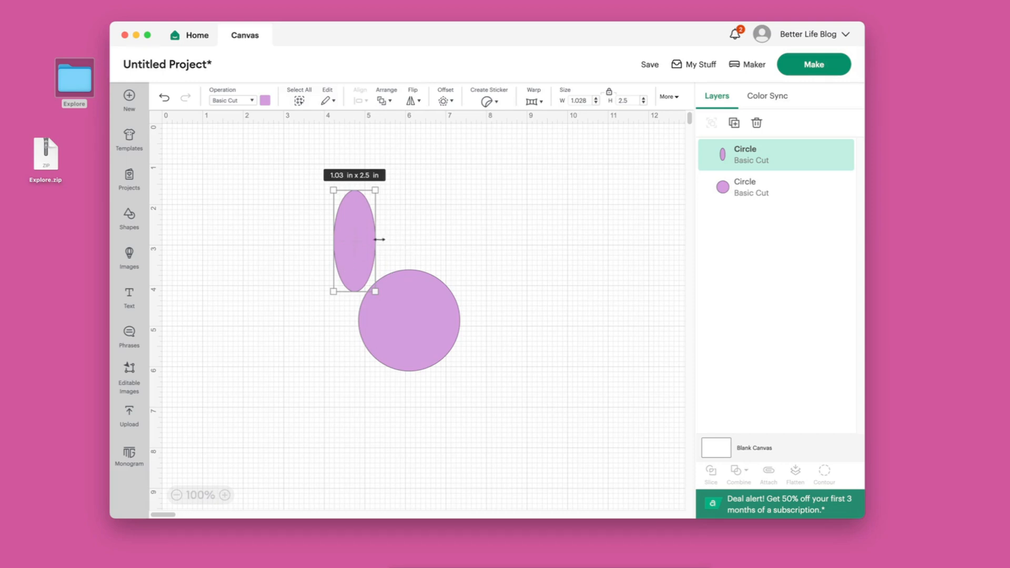
left_click_drag(377, 243, 375, 244)
mouse_move(359, 251)
left_mouse_down()
mouse_move(384, 247)
mouse_move(380, 239)
mouse_move(365, 253)
mouse_move(379, 249)
left_mouse_up()
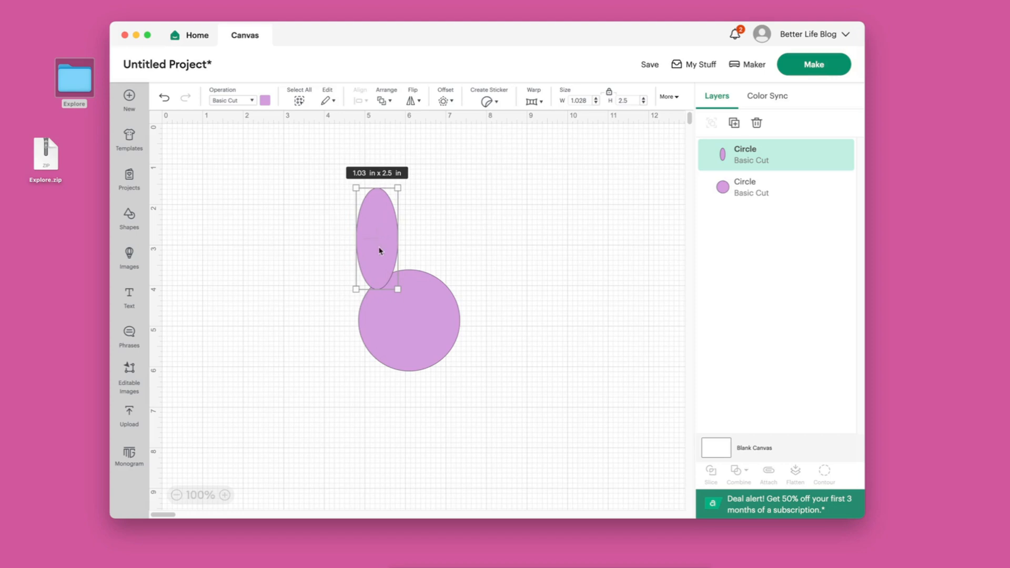
scroll(400, 246, "right", 4)
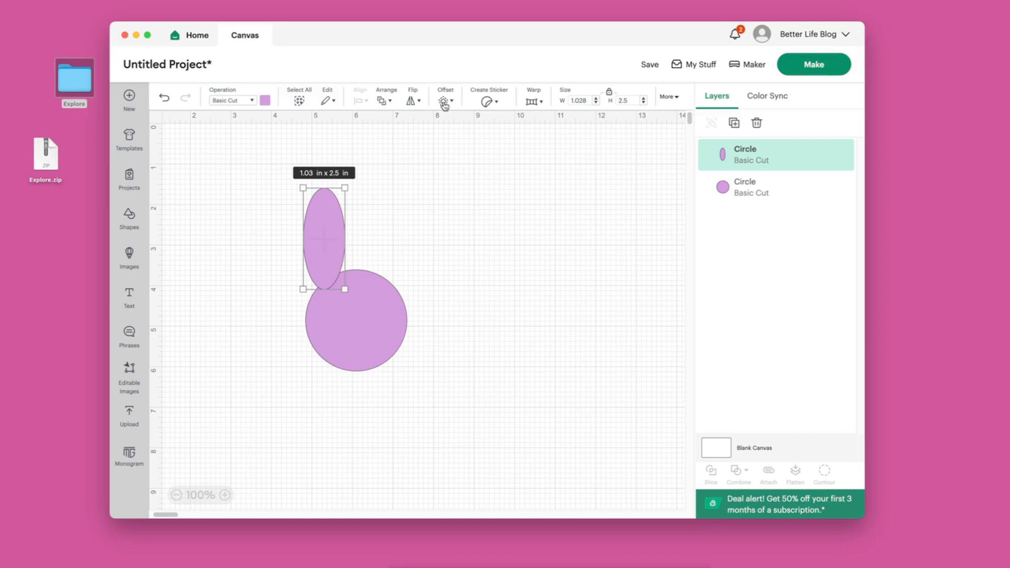
Create an inward offset of the ear ellipse at a distance of about -0.4 in with rounded corners
left_click(446, 101)
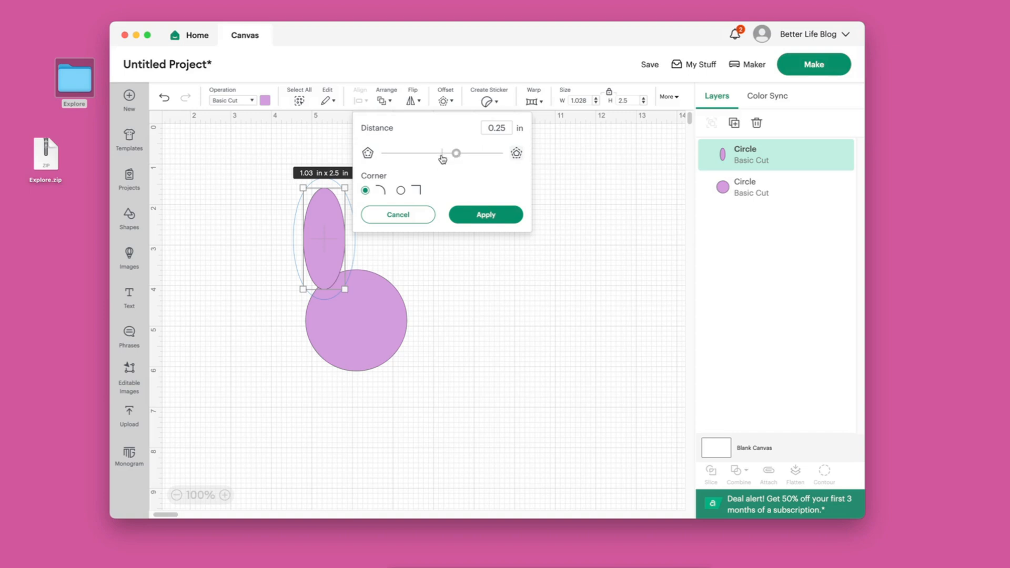
left_click_drag(456, 157, 430, 162)
left_click_drag(427, 160, 421, 161)
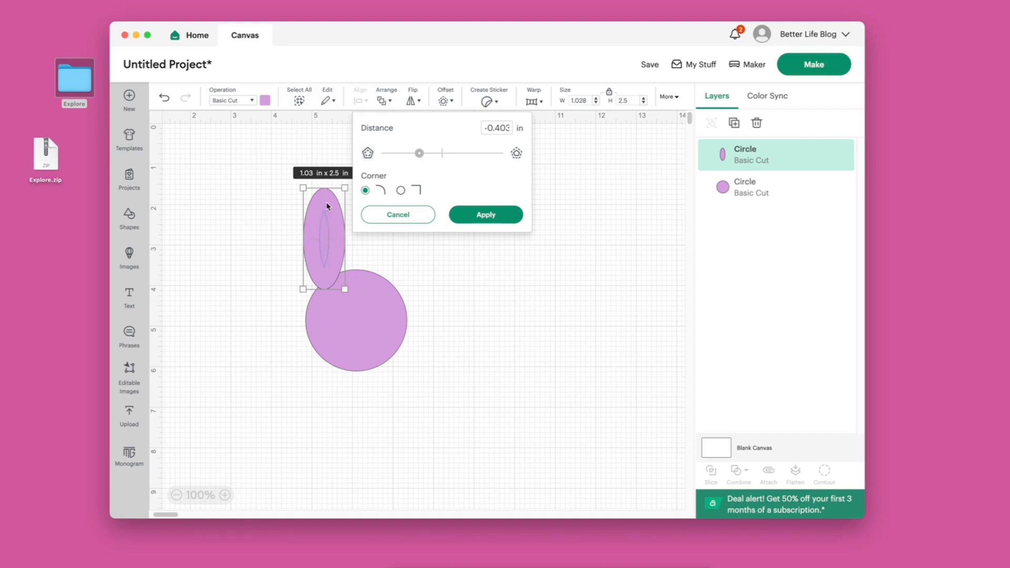
mouse_move(420, 153)
left_mouse_down()
mouse_move(433, 156)
mouse_move(421, 157)
left_mouse_up()
left_click_drag(421, 155, 419, 156)
left_click(493, 220)
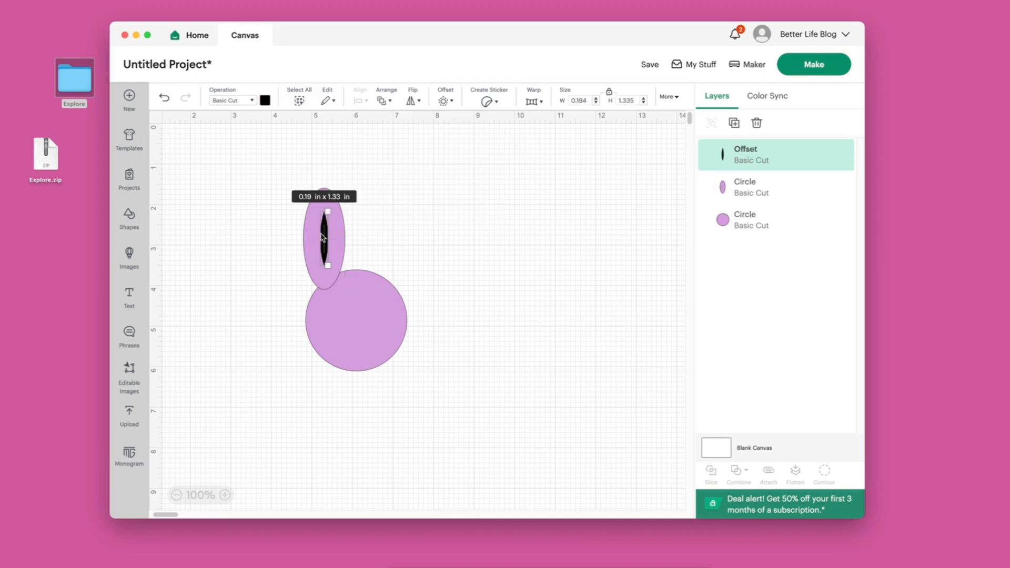
Move the black offset shape slightly lower inside the ear ellipse
left_click(458, 208)
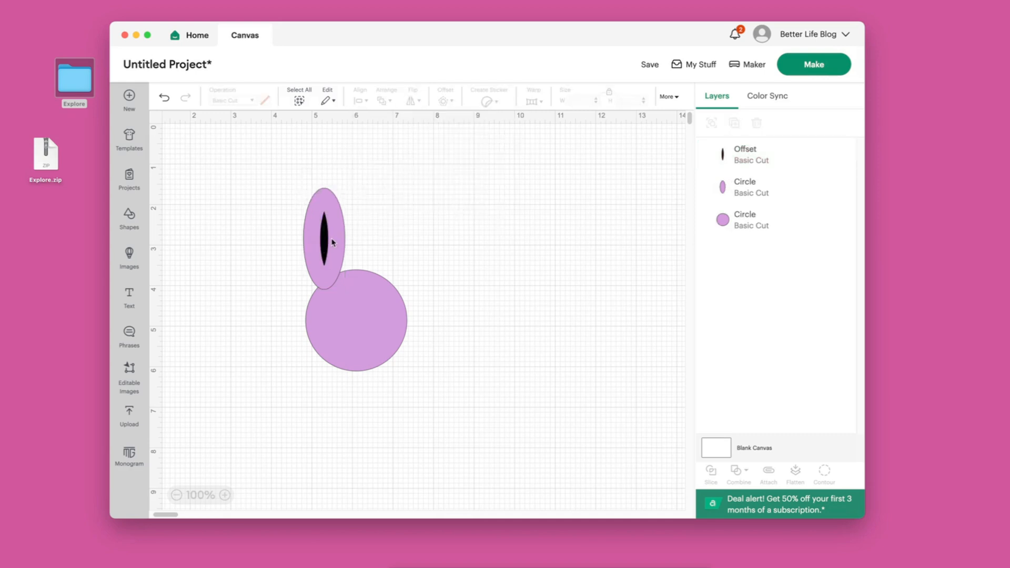
left_click_drag(330, 242, 325, 246)
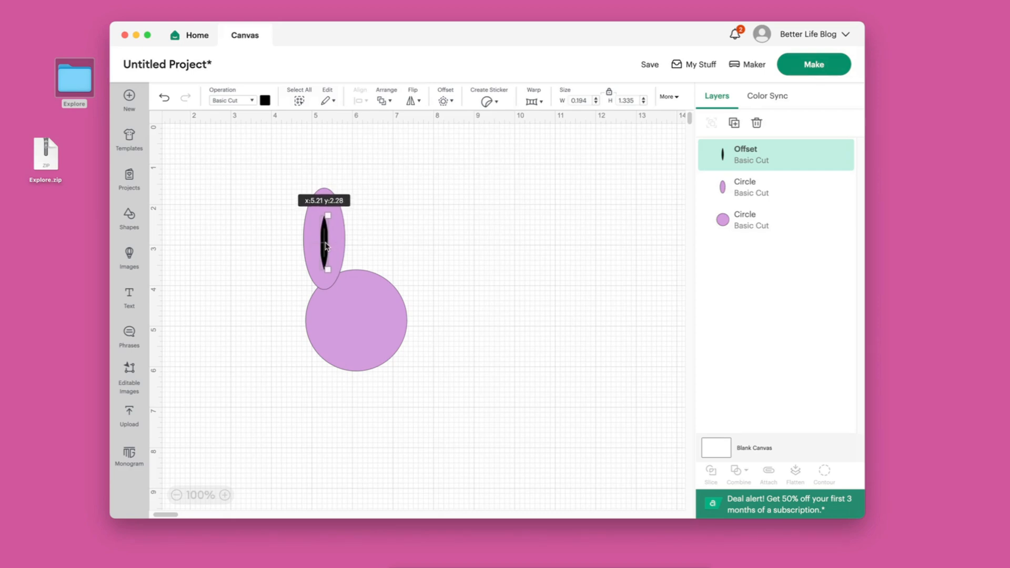
left_click(514, 240)
left_click(326, 239)
left_click(456, 214)
Center the offset shape horizontally on the ear ellipse and subtract it to cut out the inner ear
left_click_drag(278, 173, 373, 258)
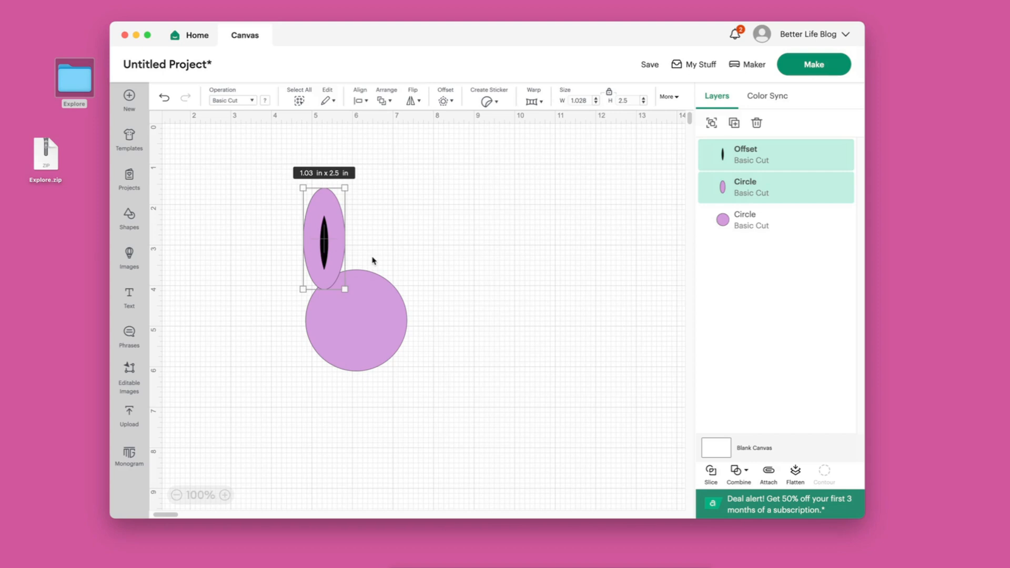
left_click(361, 102)
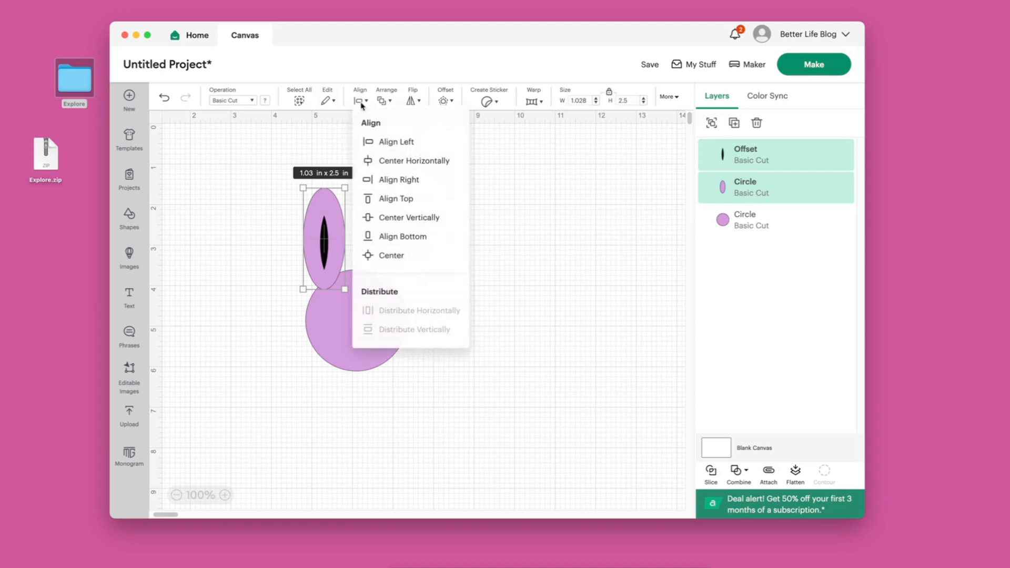
left_click(380, 167)
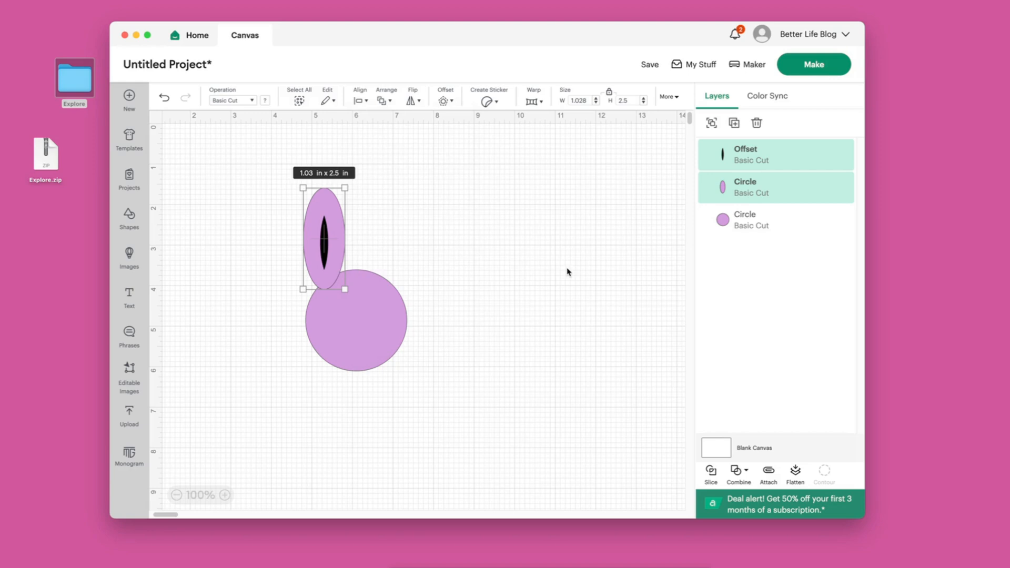
left_click(744, 477)
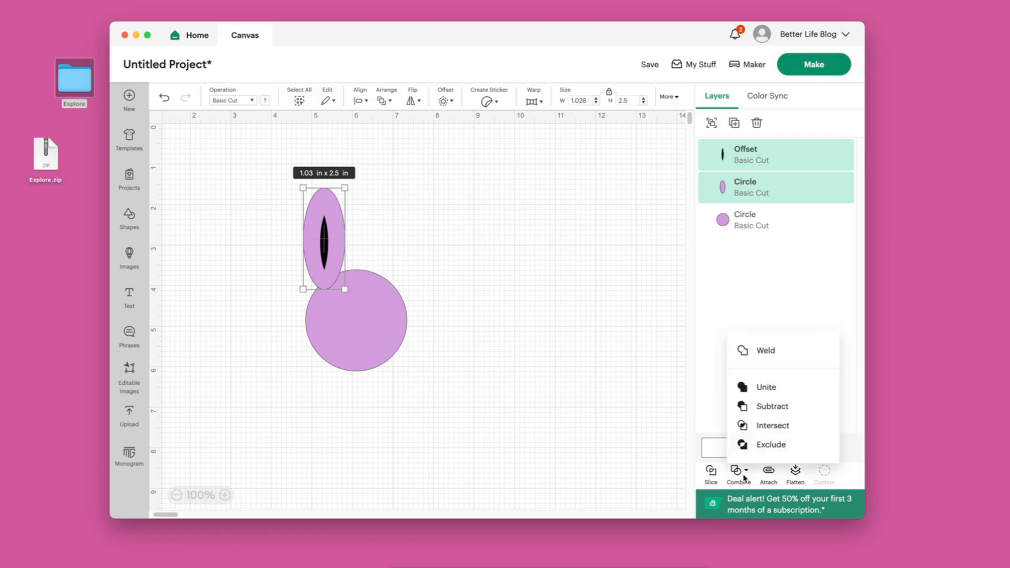
left_click(757, 408)
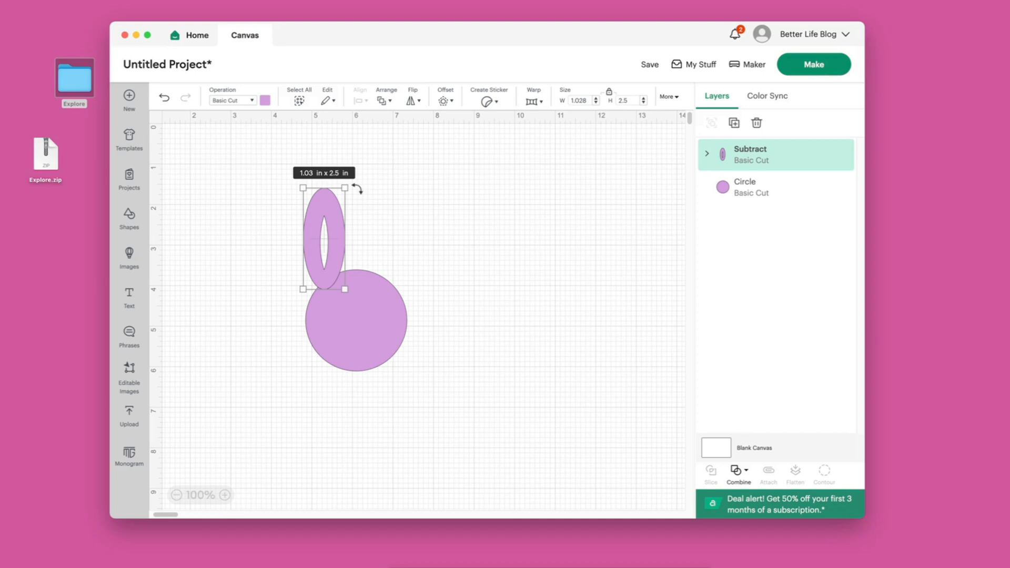
Tilt the ear slightly counterclockwise and move it down and right so its base overlaps the head circle
left_click_drag(357, 189, 357, 189)
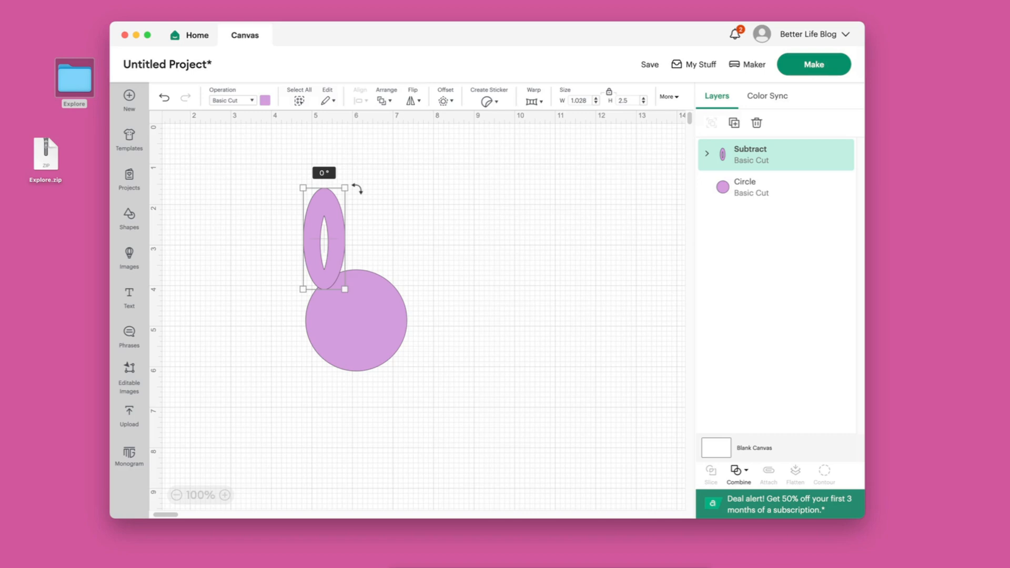
left_click_drag(357, 188, 348, 182)
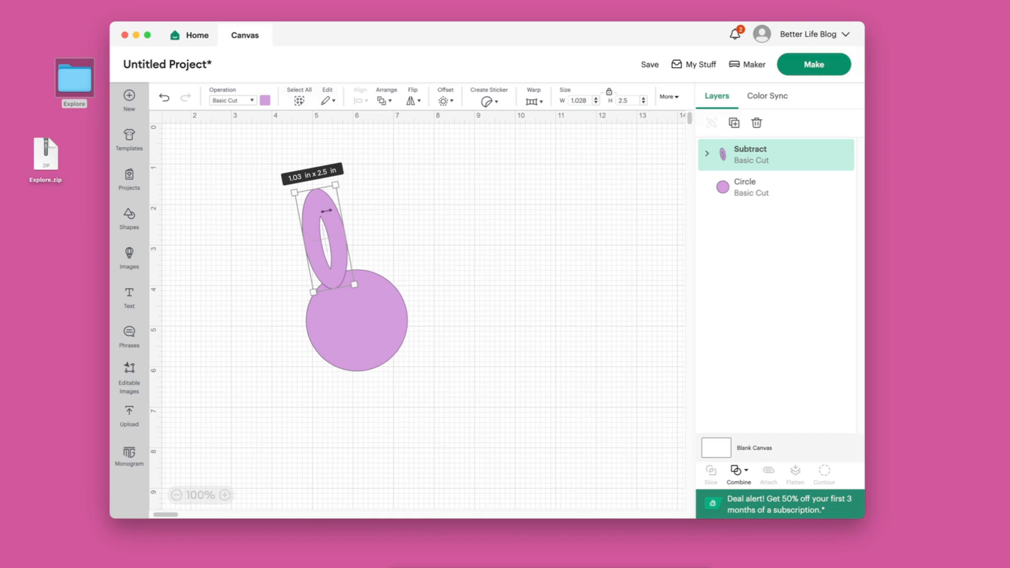
left_click_drag(318, 204, 327, 216)
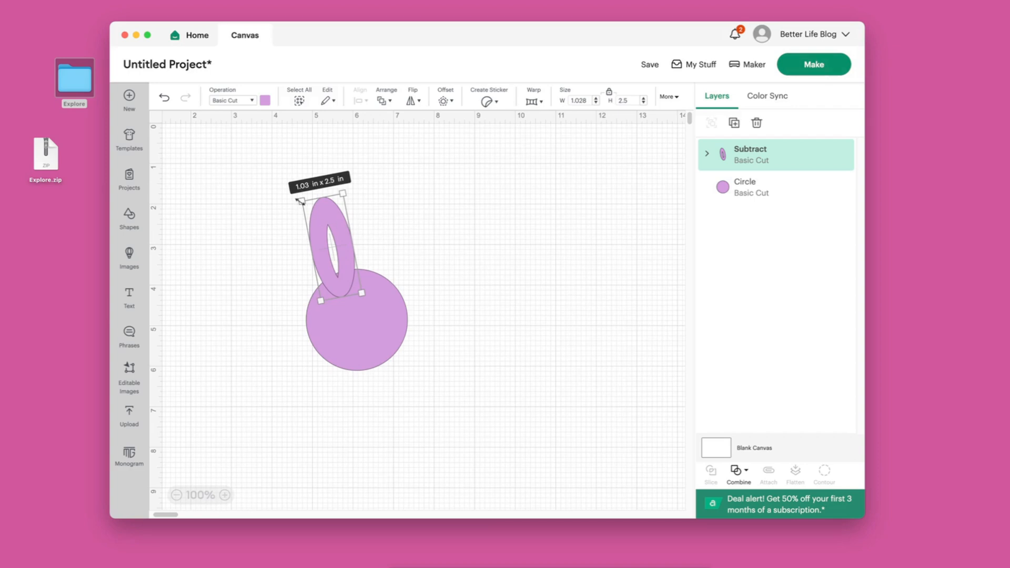
Enlarge the tilted ear to about 1.1 x 2.68 in and shift it down further onto the head circle
mouse_move(300, 201)
left_mouse_down()
mouse_move(294, 192)
mouse_move(318, 205)
left_mouse_up()
left_click(628, 268)
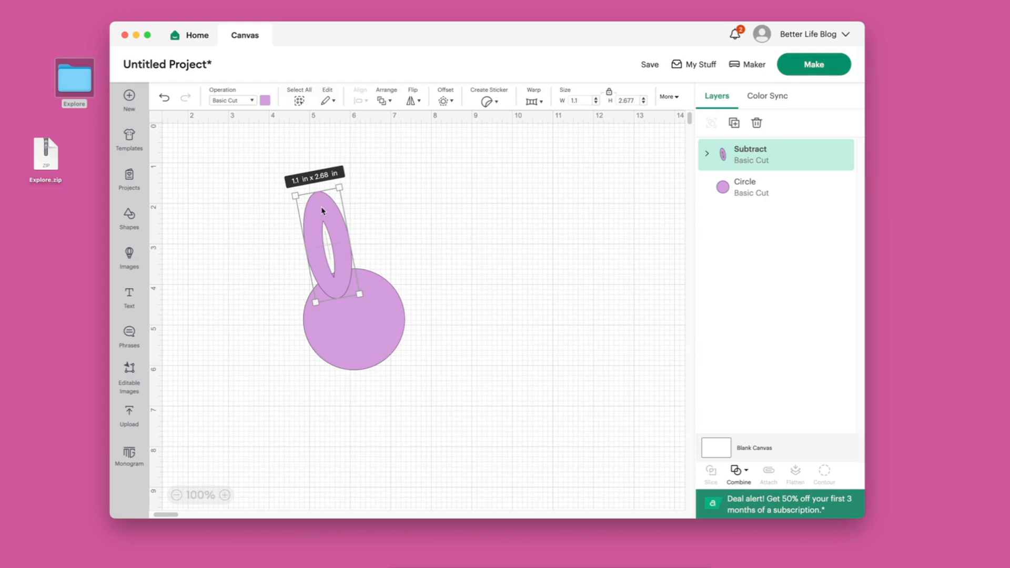
left_click_drag(323, 210, 322, 217)
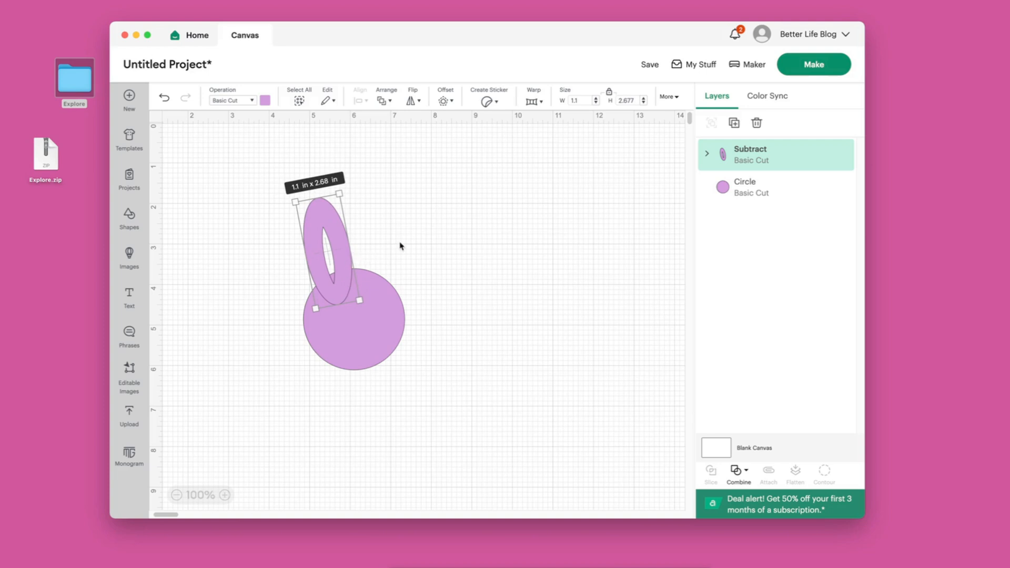
Duplicate the tilted ear and place the copy beside it on the upper-right part of the head circle
right_click(320, 216)
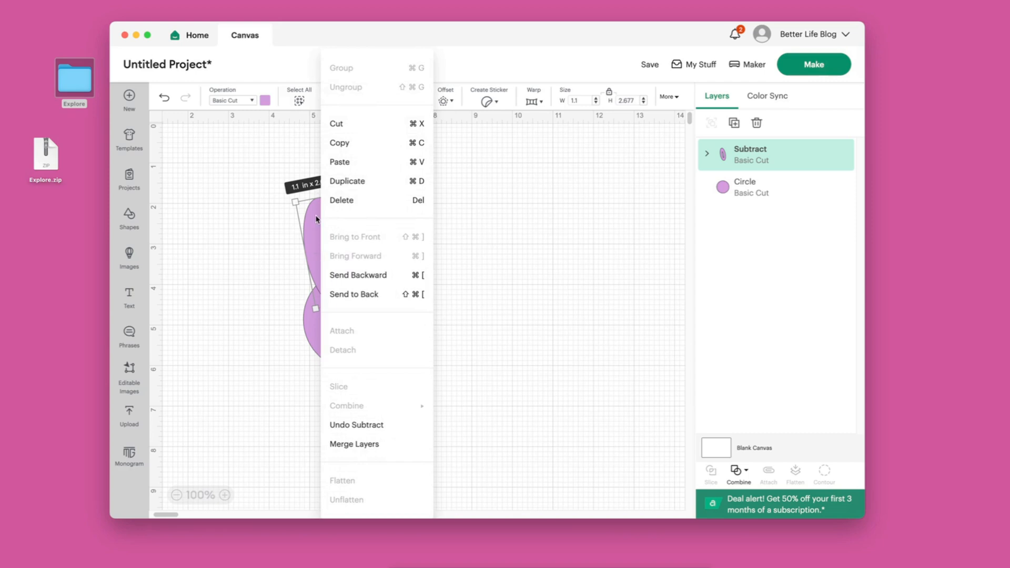
left_click(316, 218)
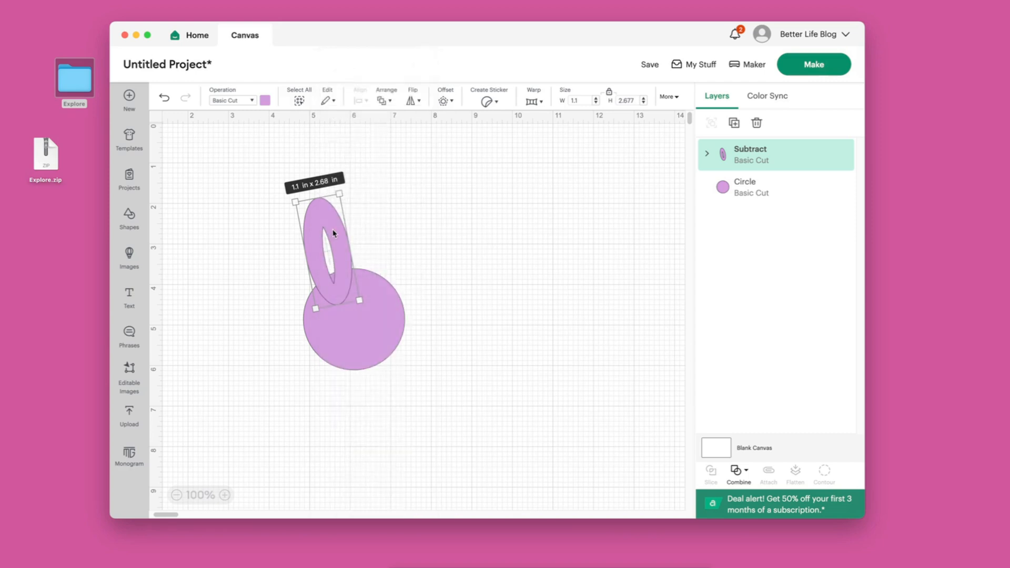
right_click(335, 216)
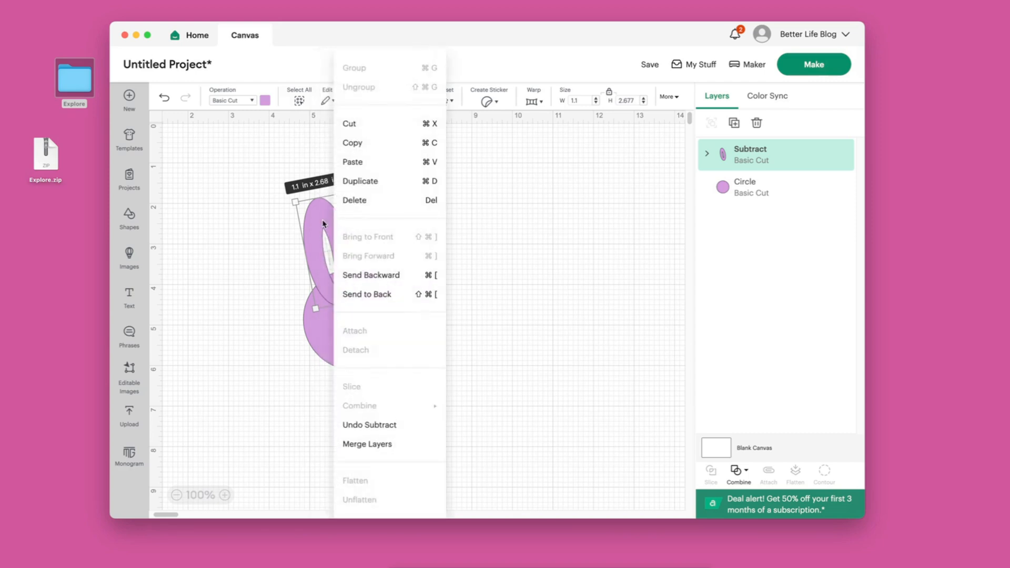
left_click(379, 181)
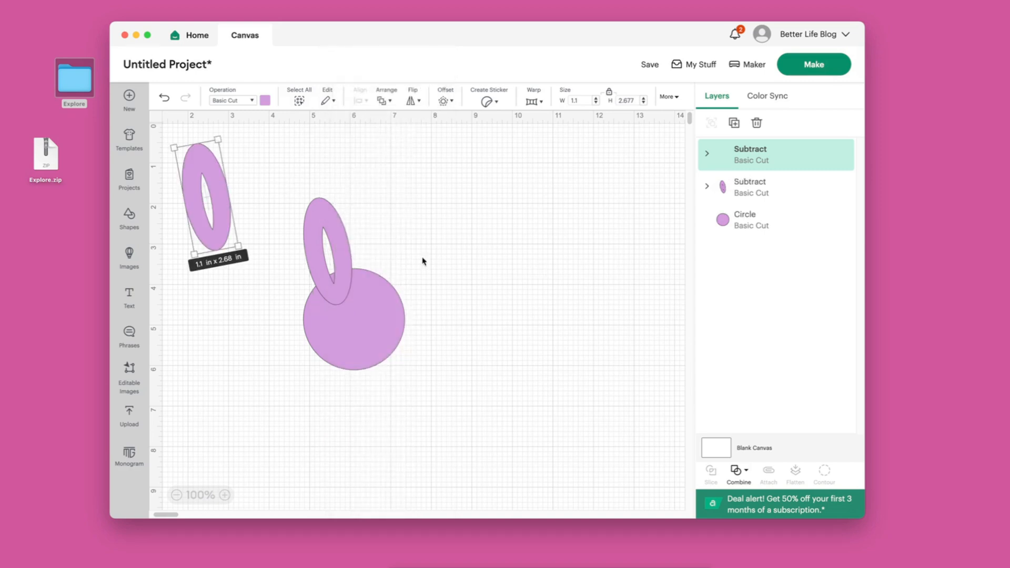
left_click_drag(194, 185, 375, 220)
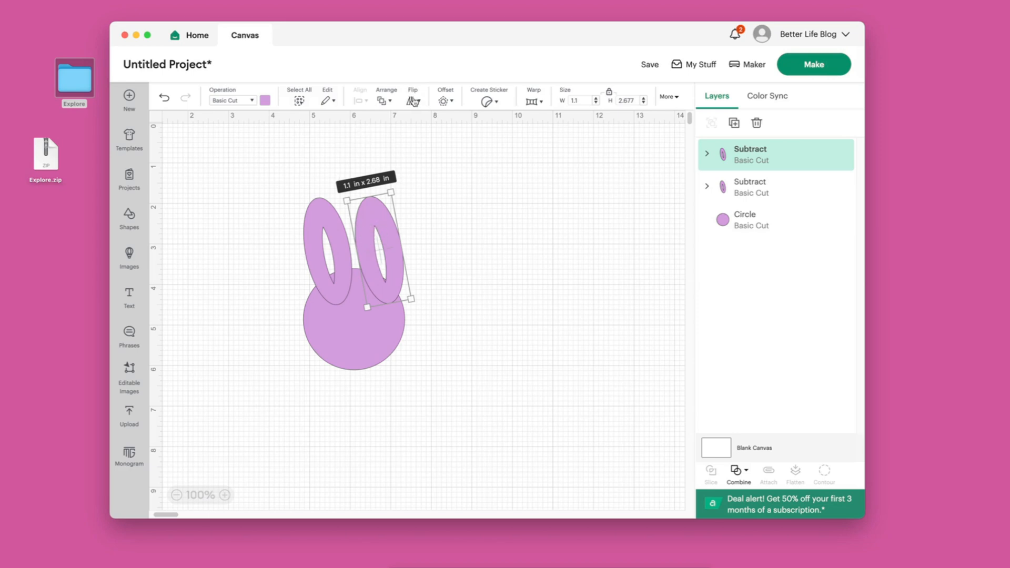
Flip the duplicated right ear horizontally so it mirrors the left ear
left_click(415, 102)
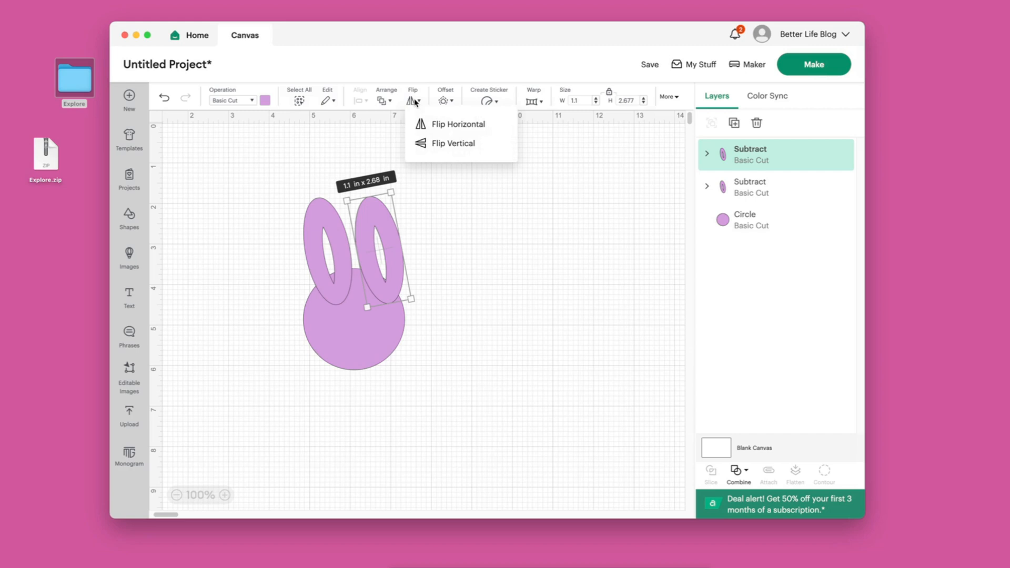
left_click(464, 126)
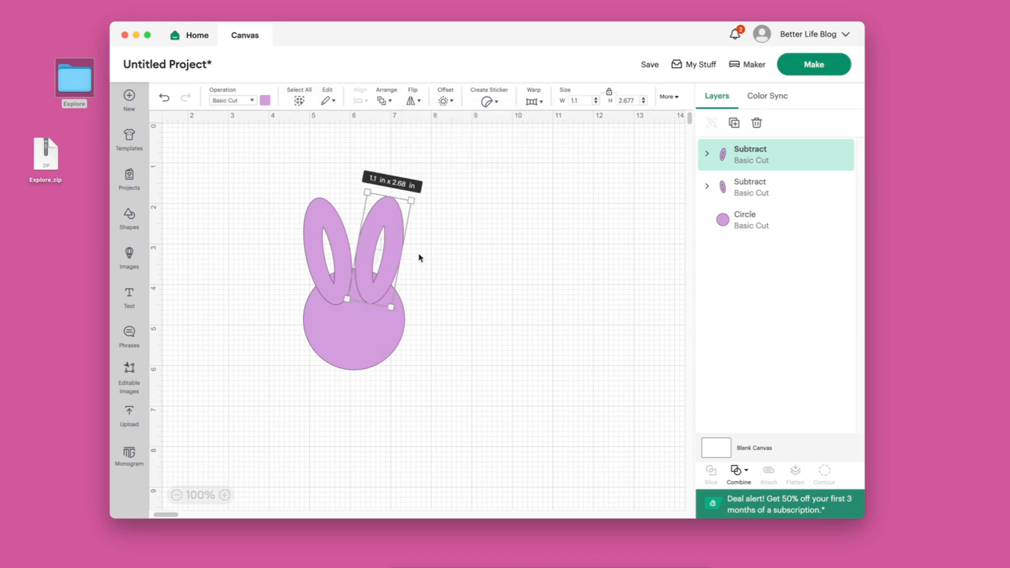
left_click(478, 257)
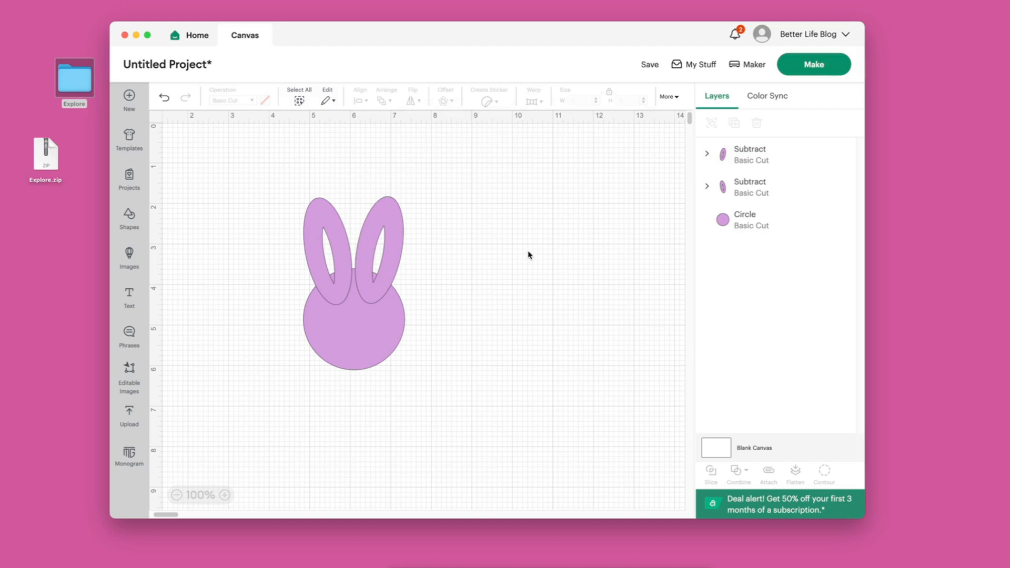
Align the two ears along their top edges and group them
left_click_drag(259, 166, 468, 255)
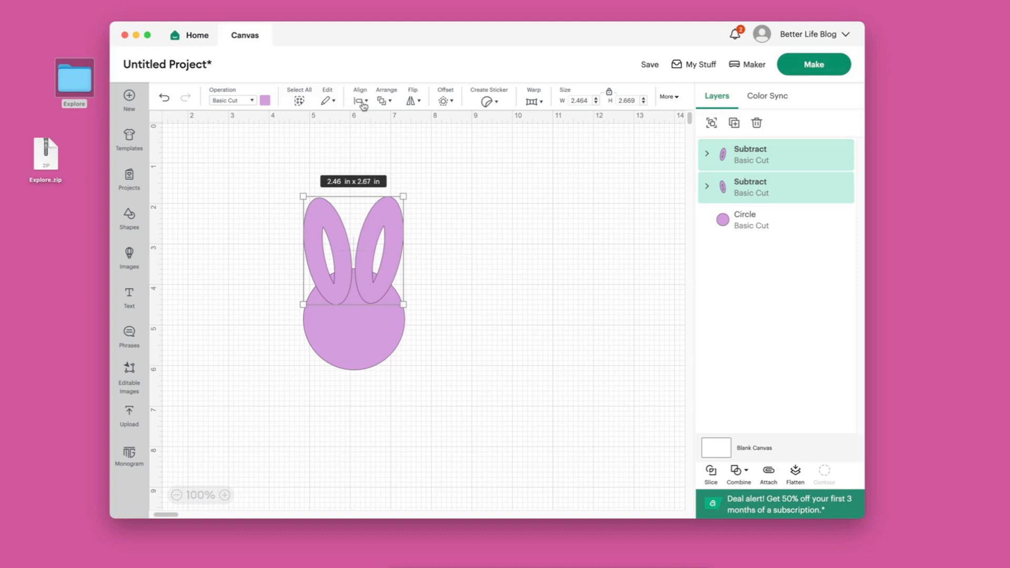
left_click(363, 103)
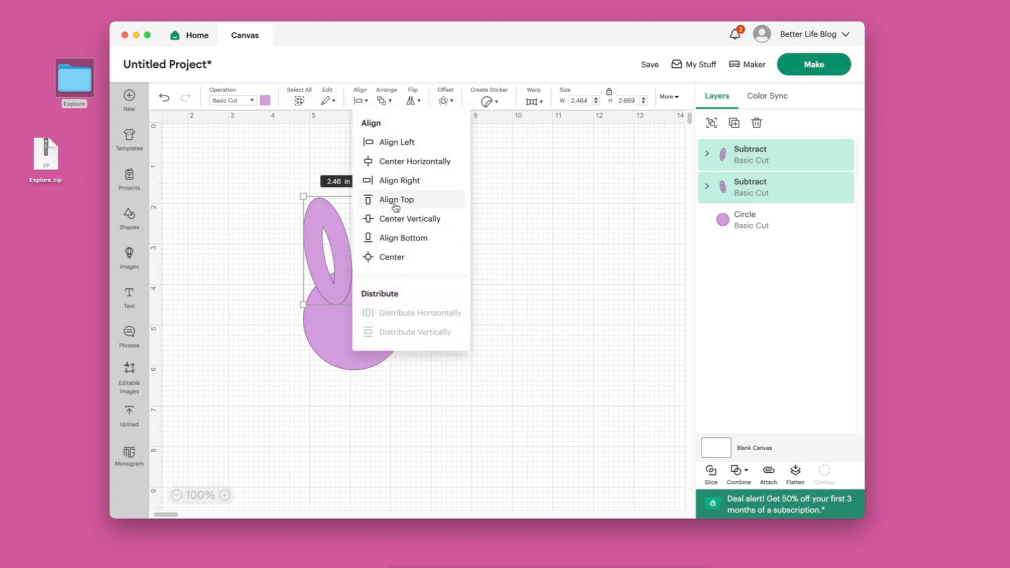
left_click(394, 201)
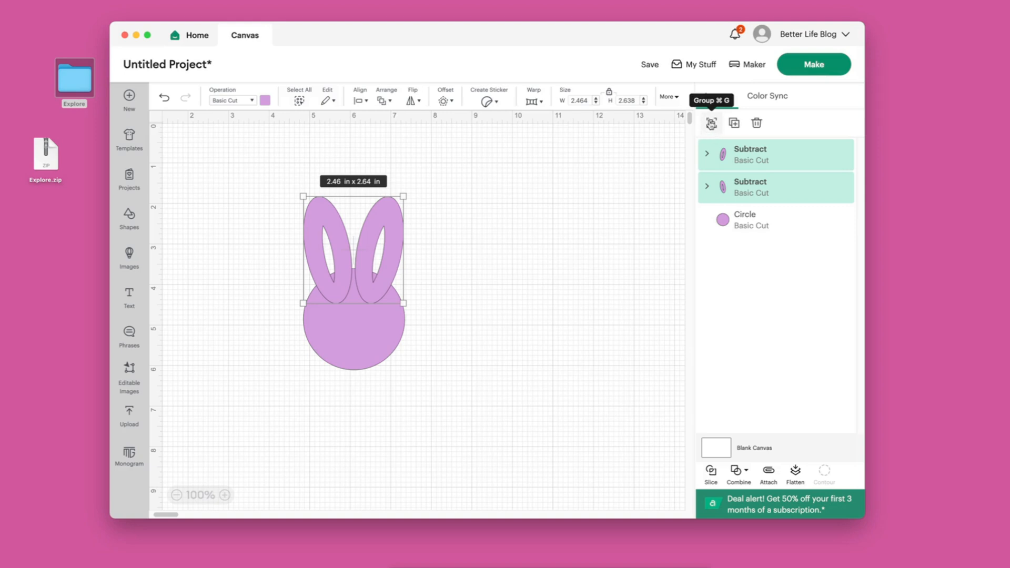
left_click(711, 124)
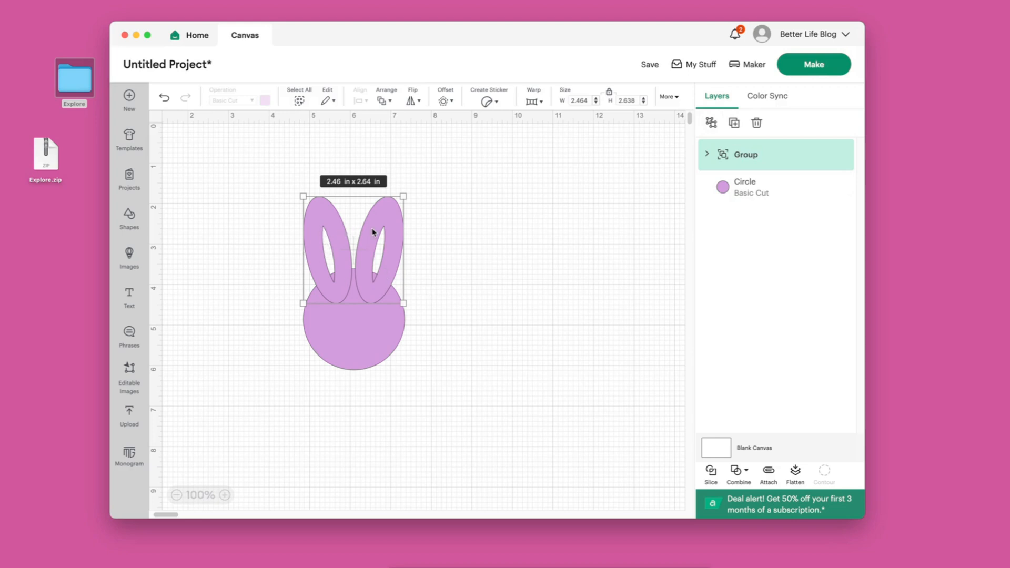
left_click(345, 407)
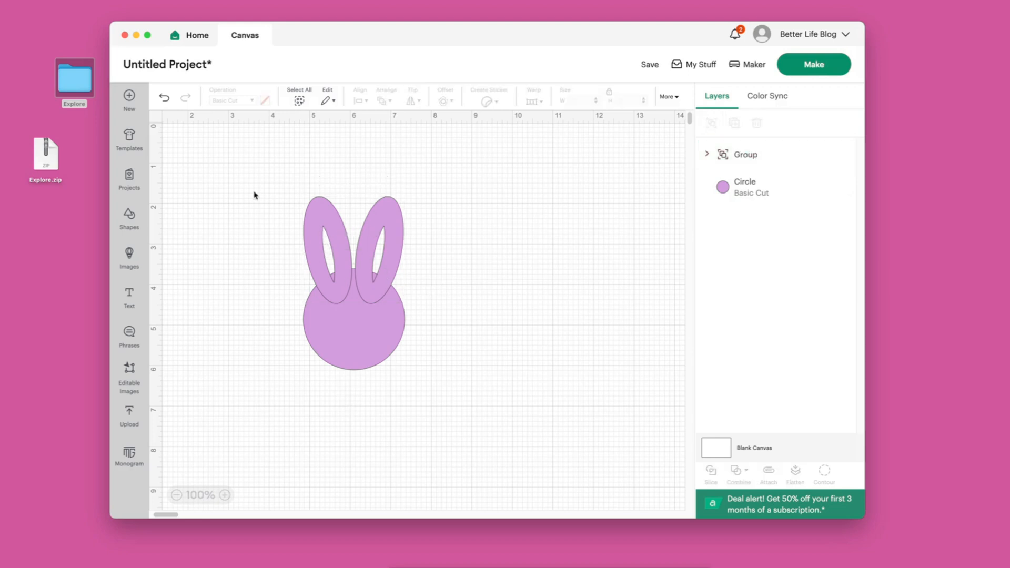
Center the grouped ears horizontally on the head circle
left_click_drag(264, 170, 445, 414)
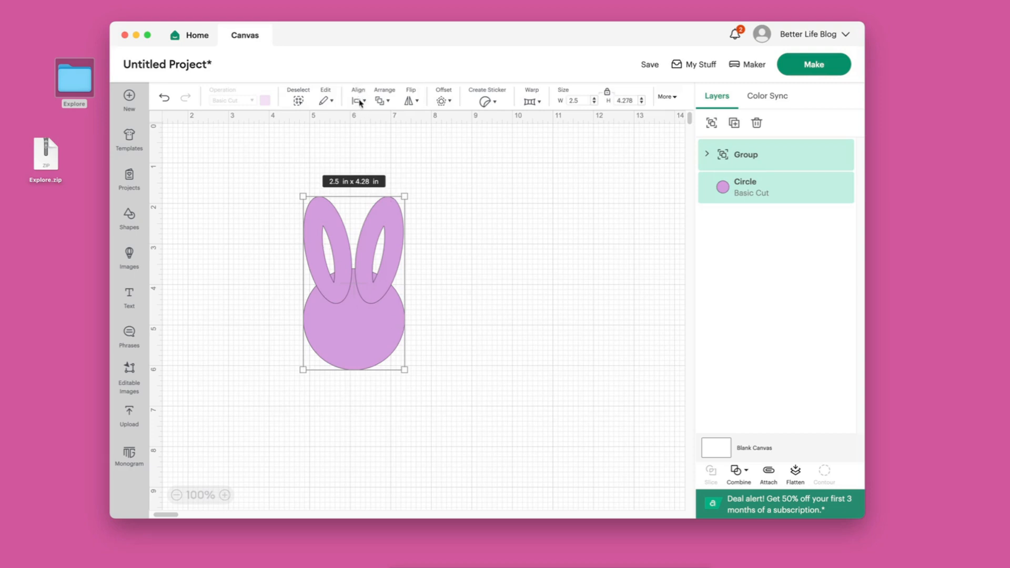
left_click(360, 102)
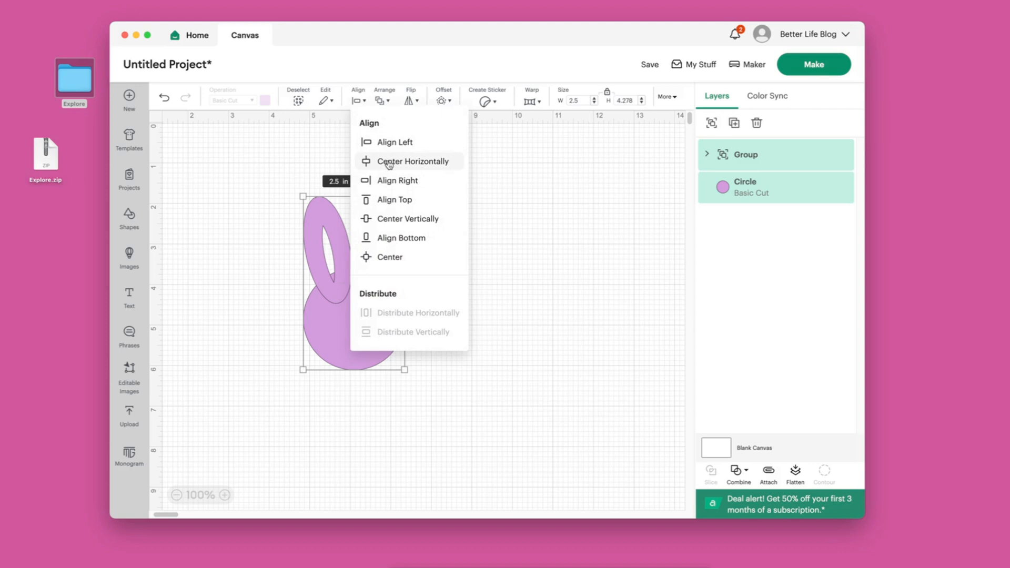
left_click(389, 165)
left_click(435, 211)
left_click(335, 226)
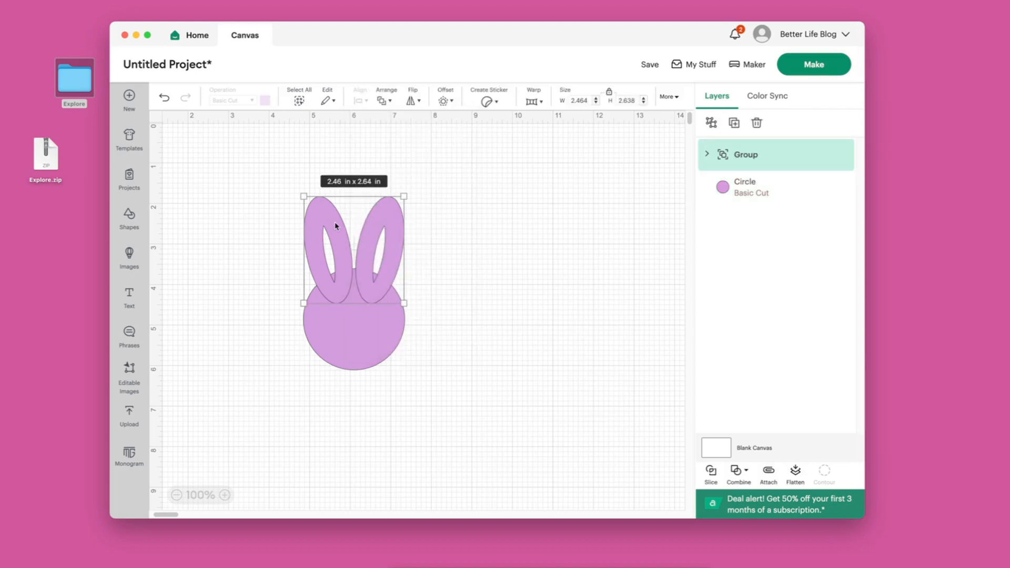
left_click(452, 232)
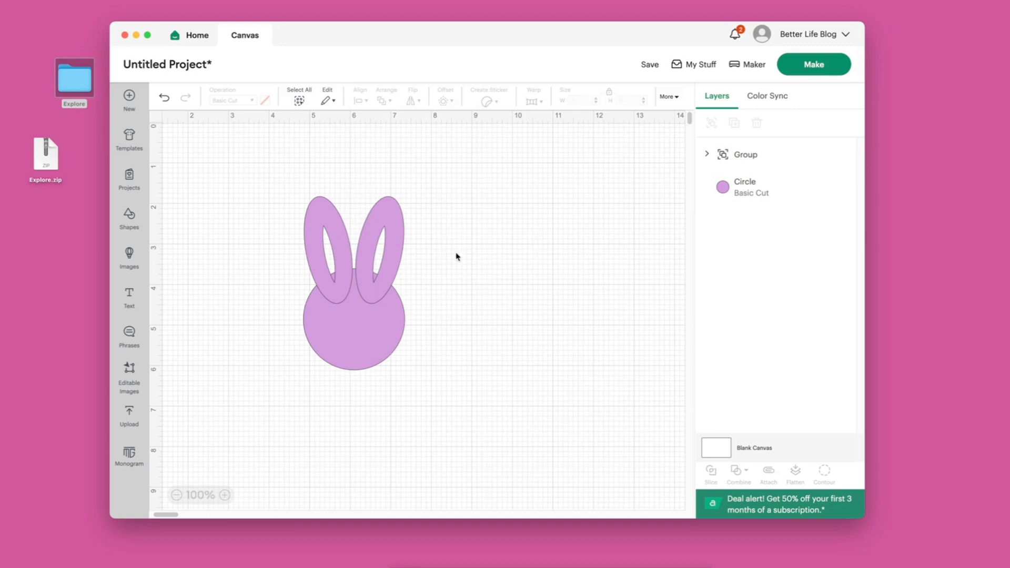
left_click(336, 229)
left_click(474, 238)
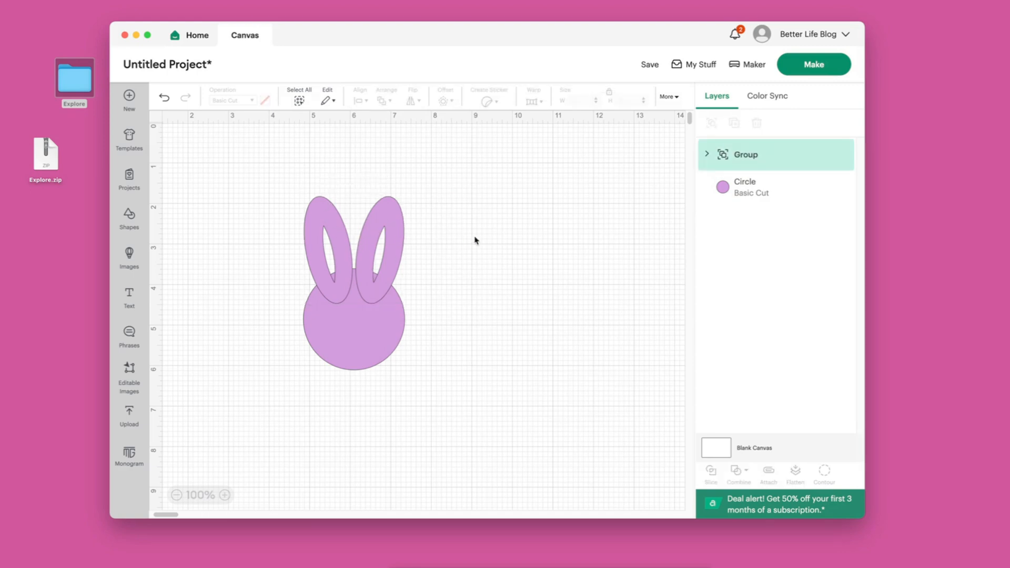
Unite the grouped ears and the head circle into a single bunny shape
left_click_drag(249, 161, 441, 409)
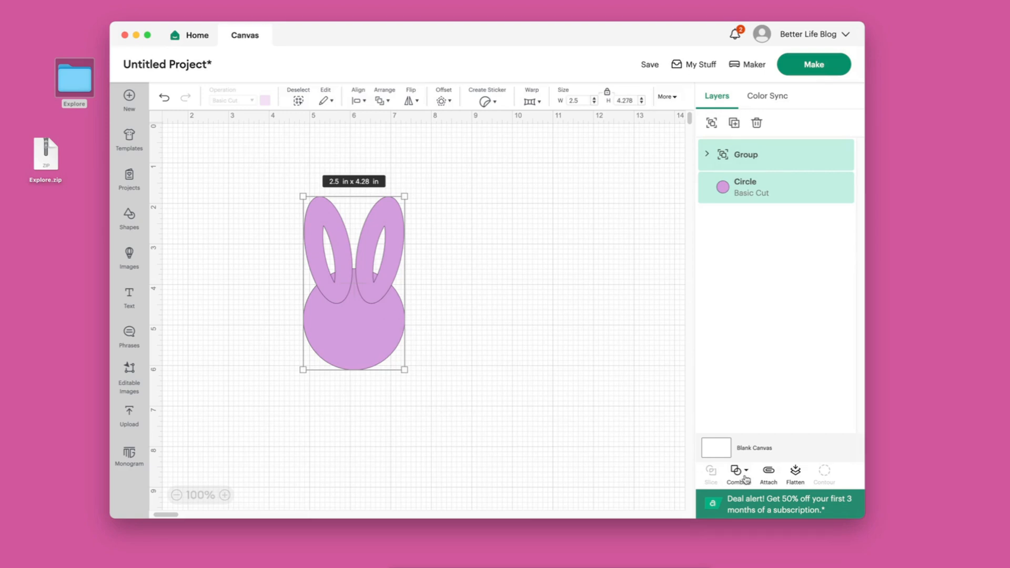
left_click(744, 476)
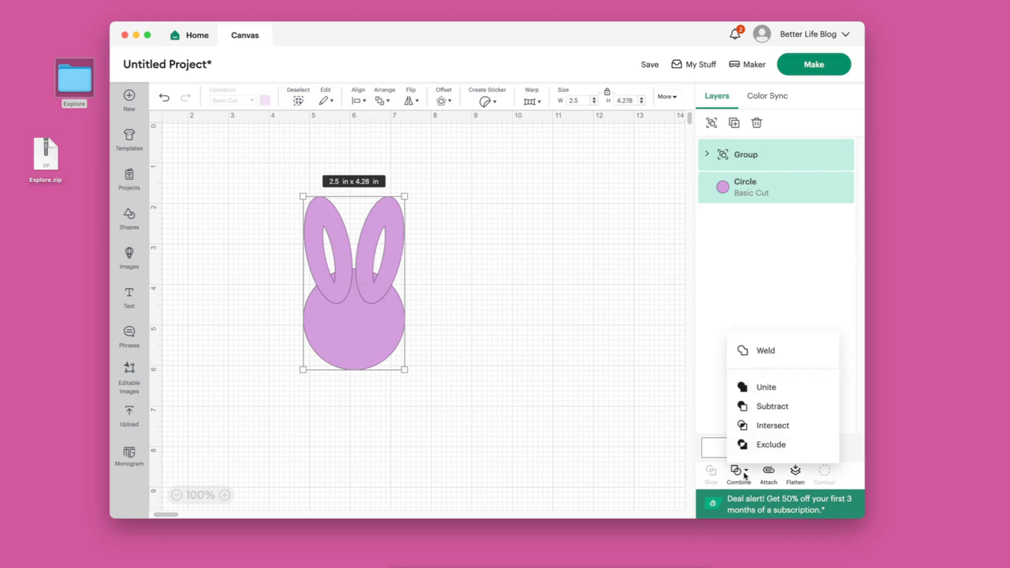
left_click(753, 393)
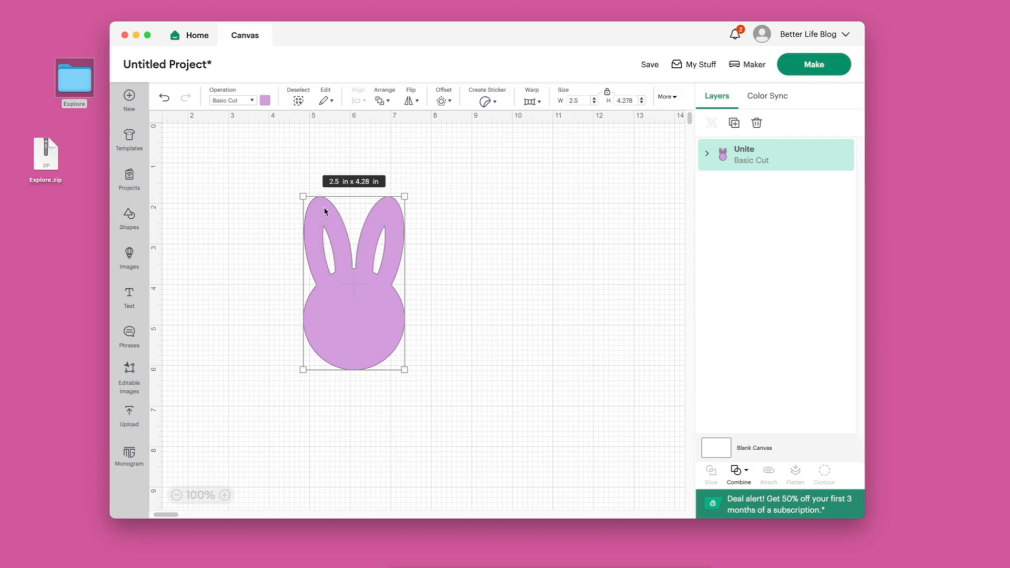
Add a new circle, shrink it to a small dot and place it near the tip of the bunny's left ear
left_click(131, 217)
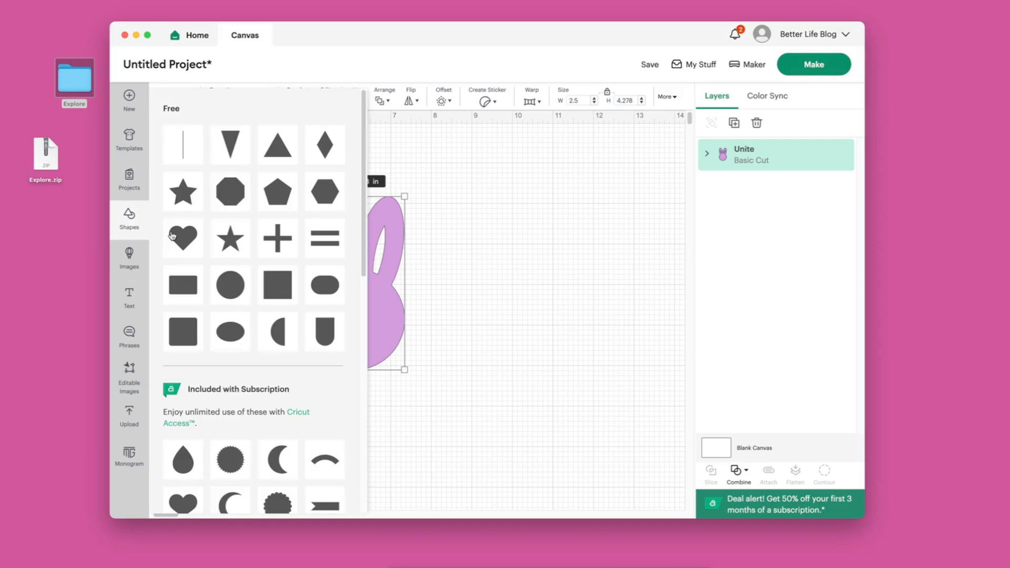
left_click(230, 294)
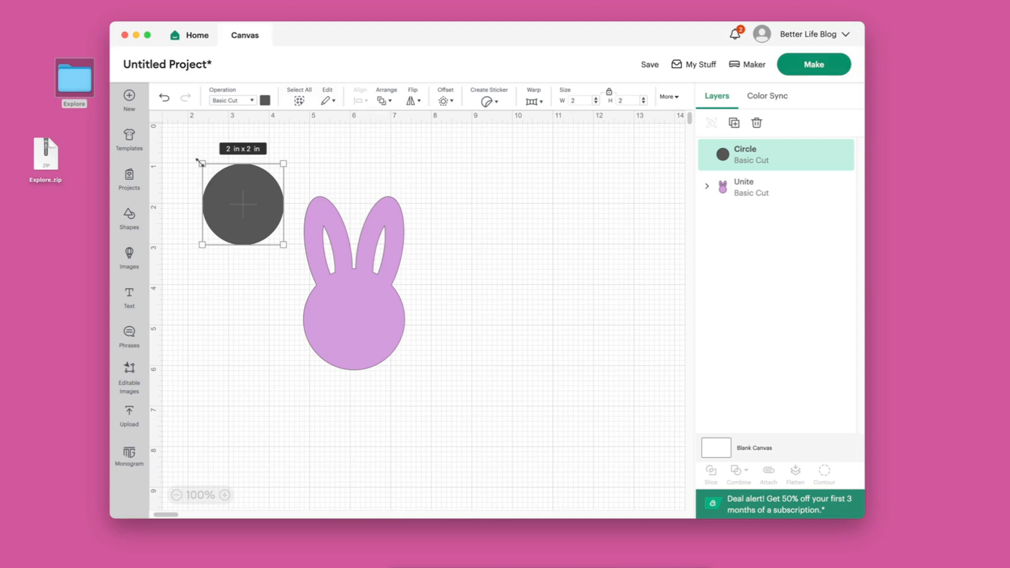
left_click_drag(200, 163, 321, 214)
left_click(235, 286)
left_click(281, 256)
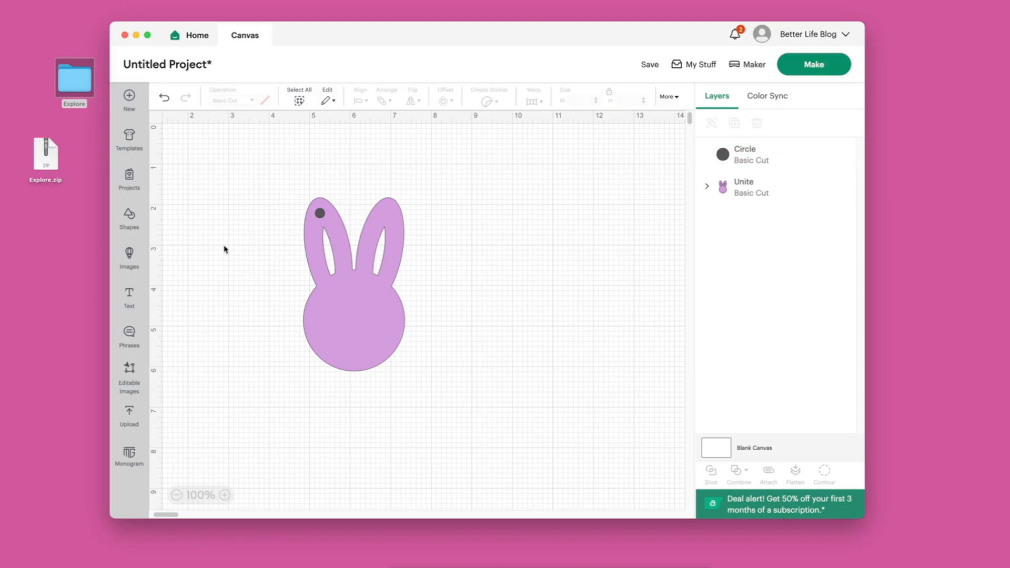
Subtract the small circle from the bunny to punch a hole in the left ear, then shift the bunny slightly right
left_click_drag(257, 166, 449, 414)
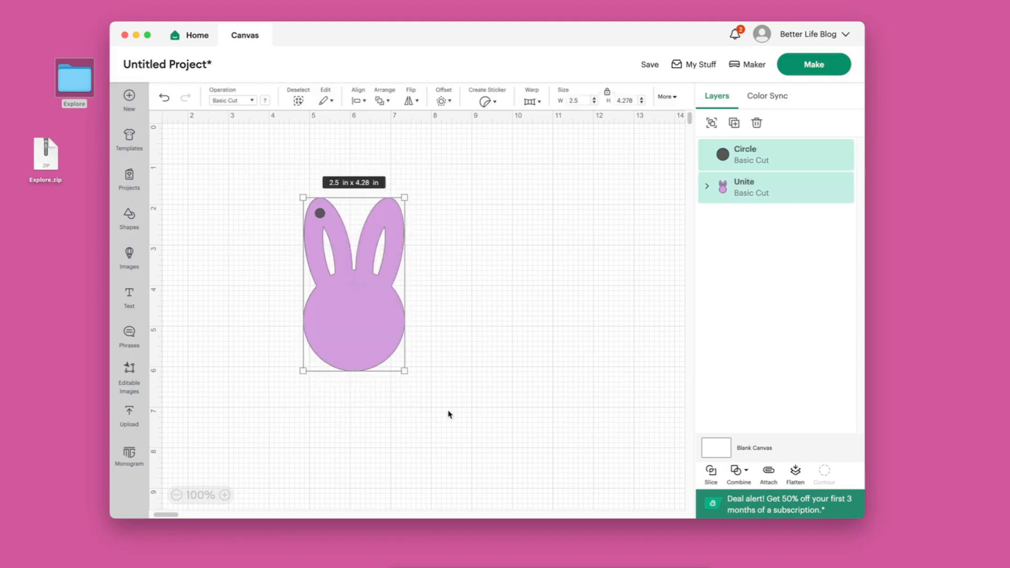
left_click(742, 473)
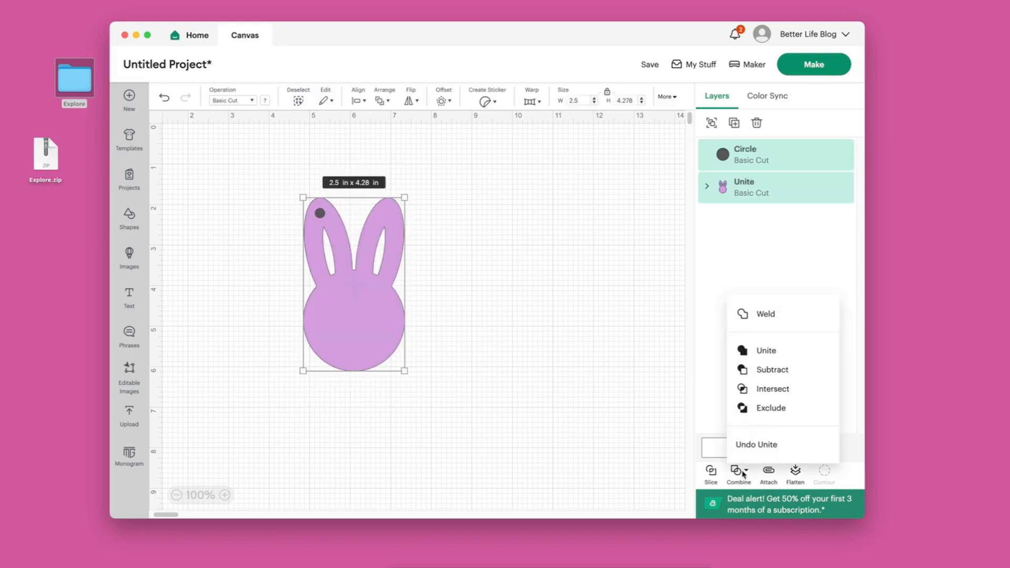
left_click(756, 371)
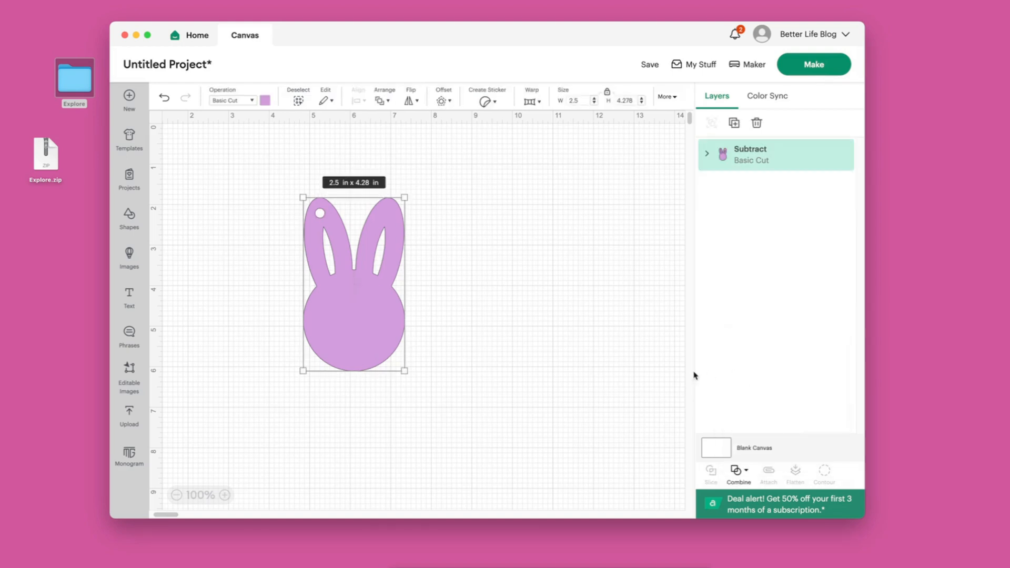
left_click_drag(337, 348, 361, 347)
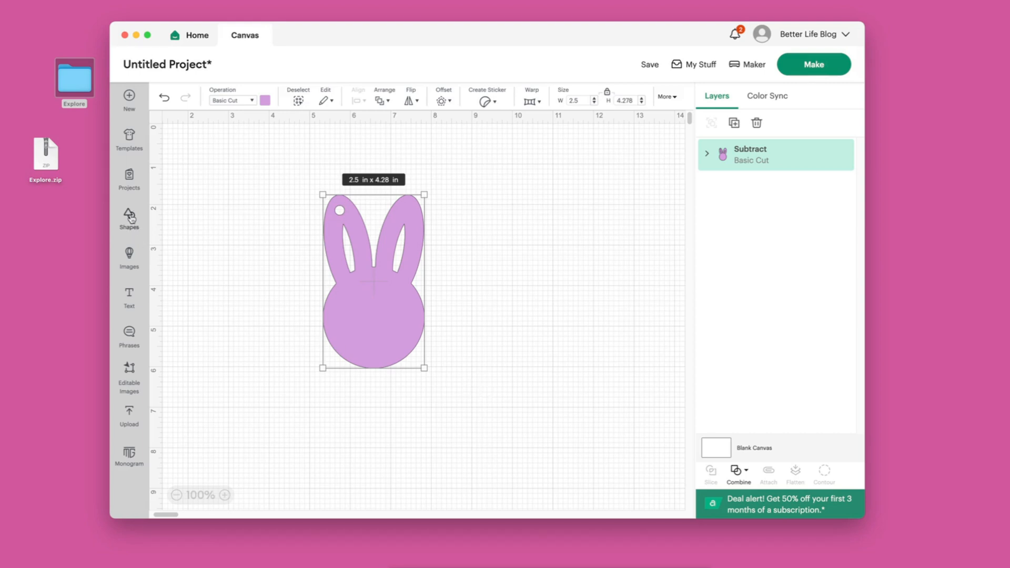
Add another 2 x 2 in circle and place it over the middle of the bunny's head
left_click(133, 218)
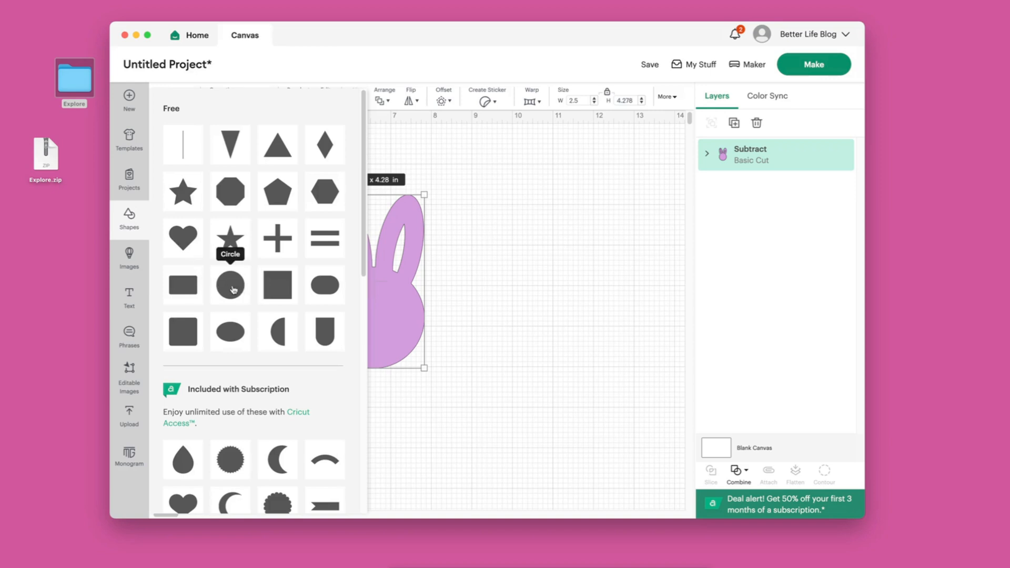
left_click(232, 288)
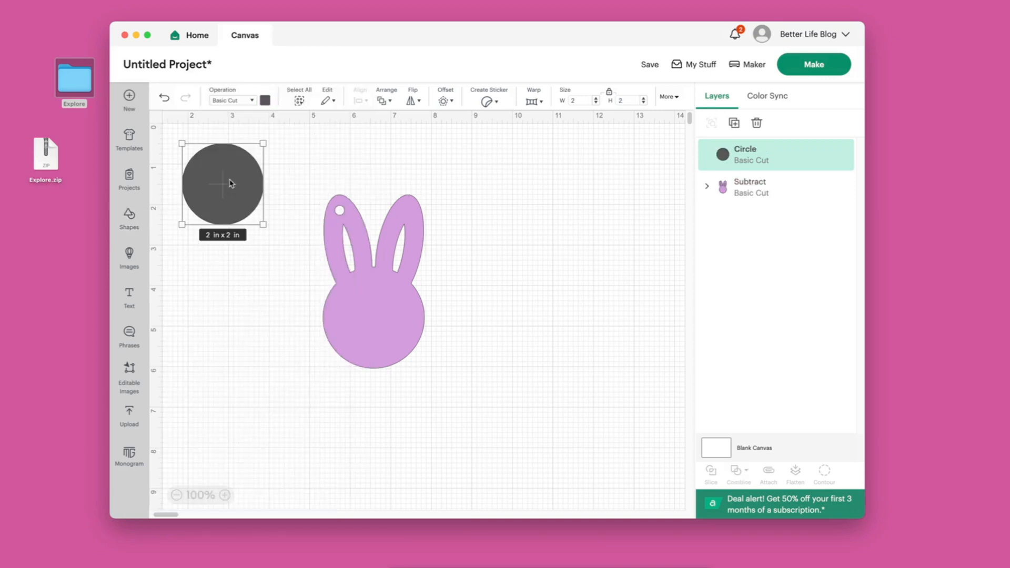
left_click_drag(221, 175, 234, 189)
left_click_drag(339, 328, 387, 322)
left_click(474, 317)
left_click(580, 360)
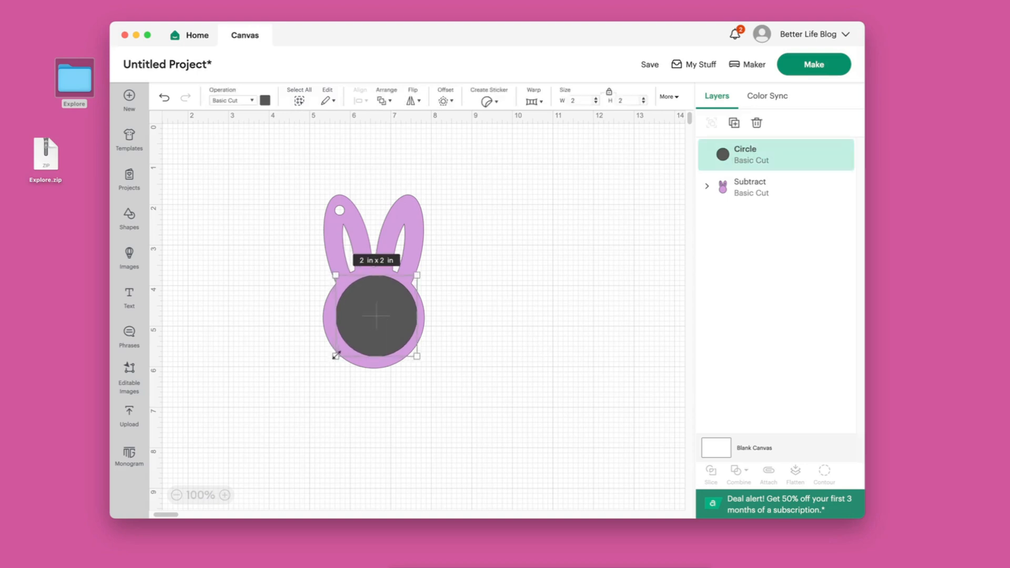
Enlarge the dark circle to about 2.14 x 2.14 in and adjust its position to leave an even border around the head
left_click_drag(336, 355, 331, 359)
left_click_drag(376, 326, 376, 327)
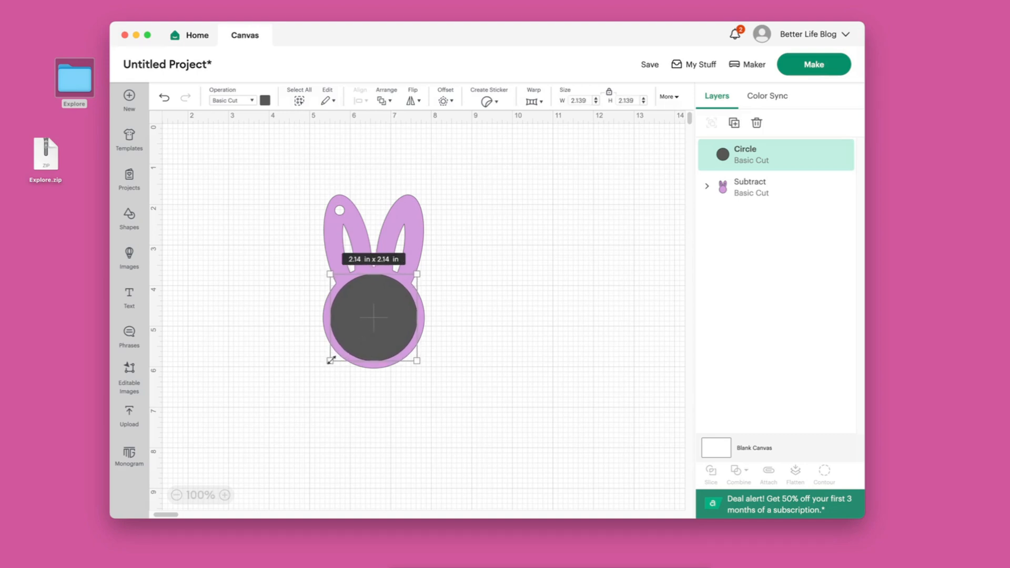
left_click_drag(329, 359, 331, 360)
left_click_drag(396, 327, 396, 328)
left_click(467, 370)
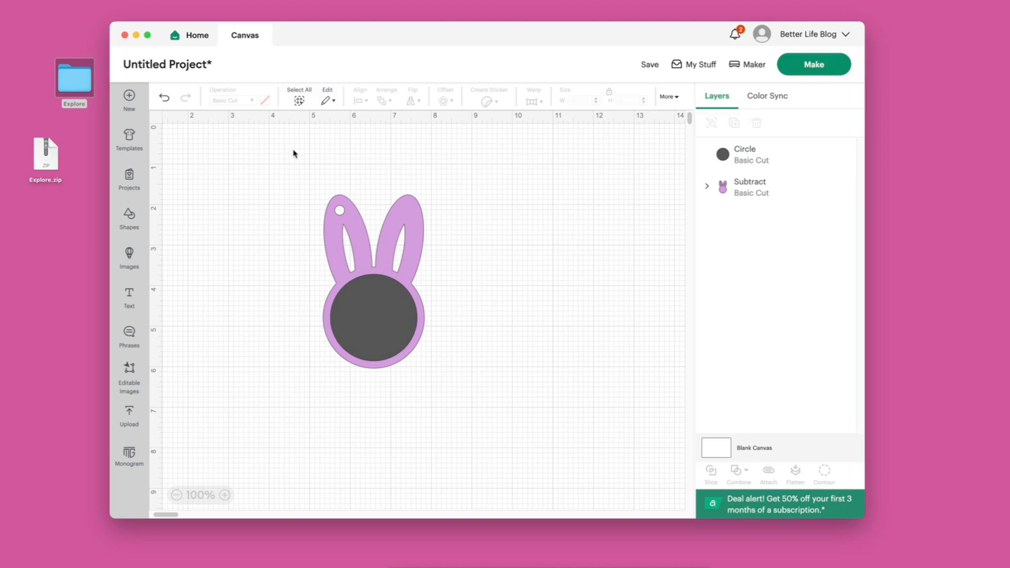
Center the dark circle horizontally on the bunny and subtract it to cut out the inside of the head
left_click_drag(295, 155, 451, 422)
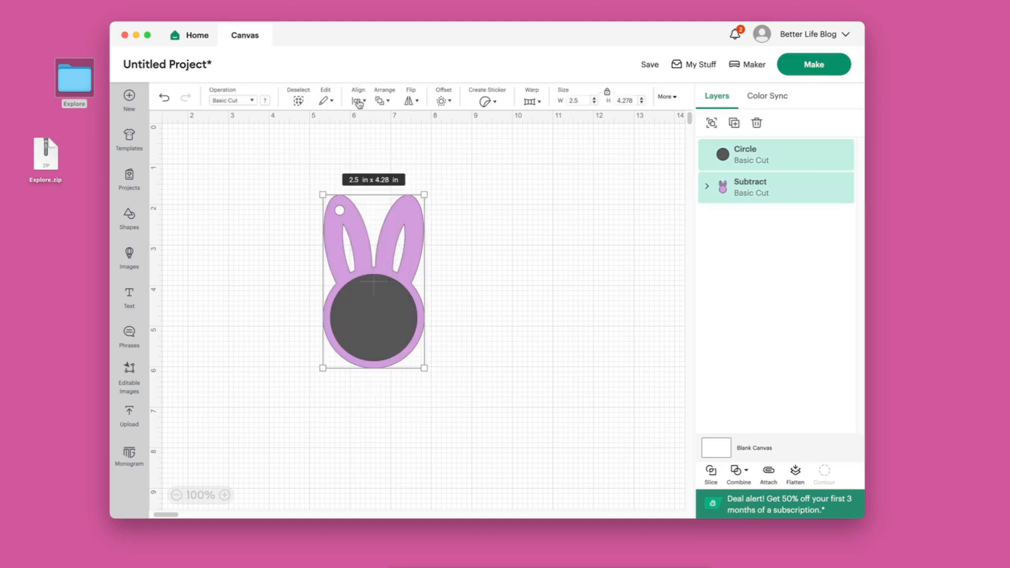
left_click(359, 102)
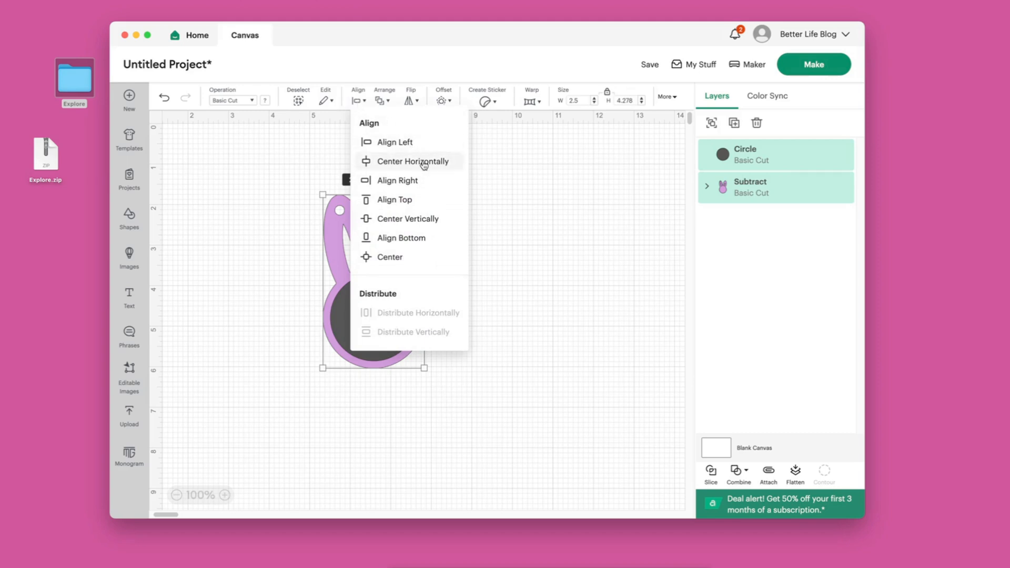
left_click(424, 163)
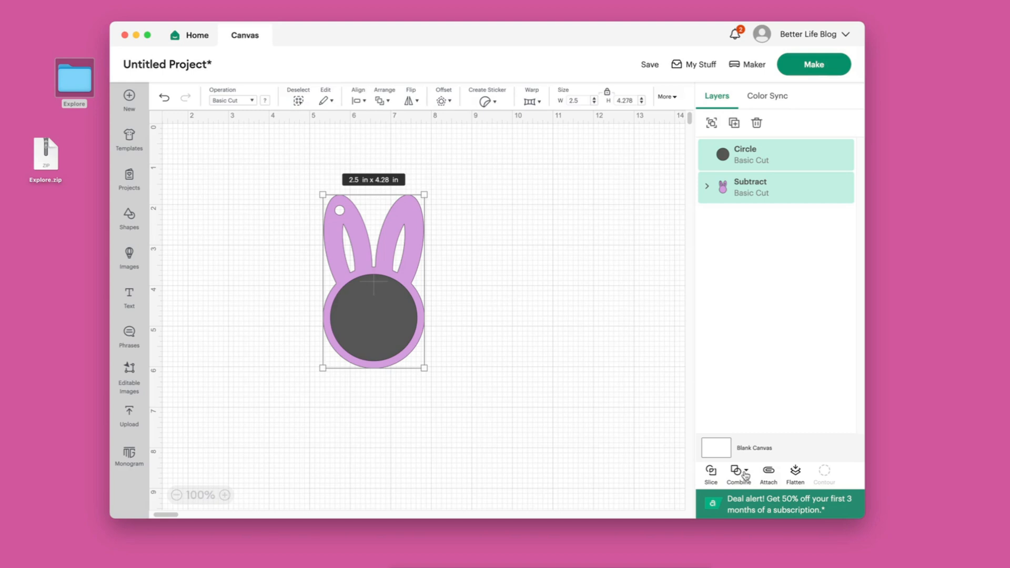
left_click(746, 474)
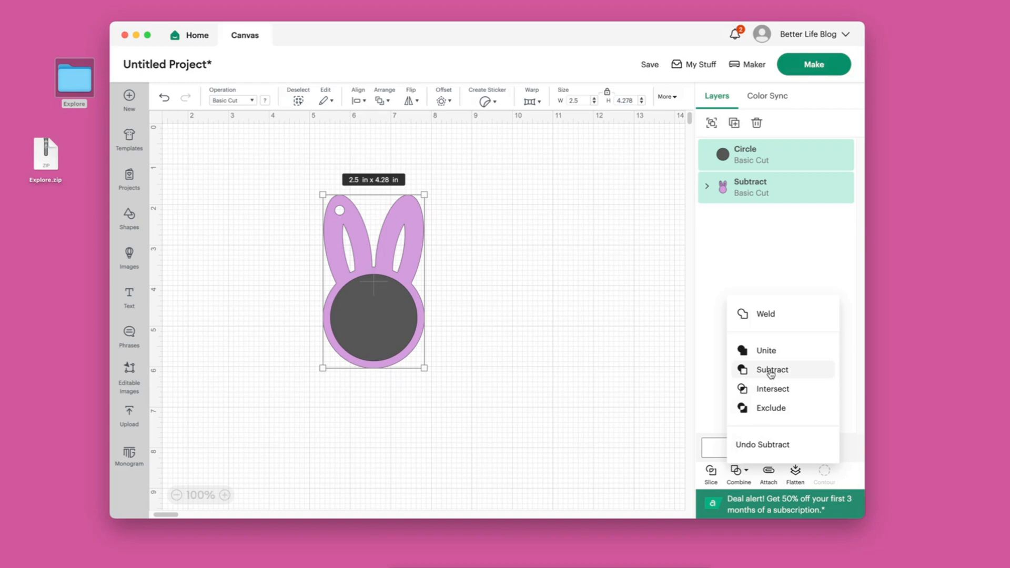
left_click(771, 371)
left_click(403, 310)
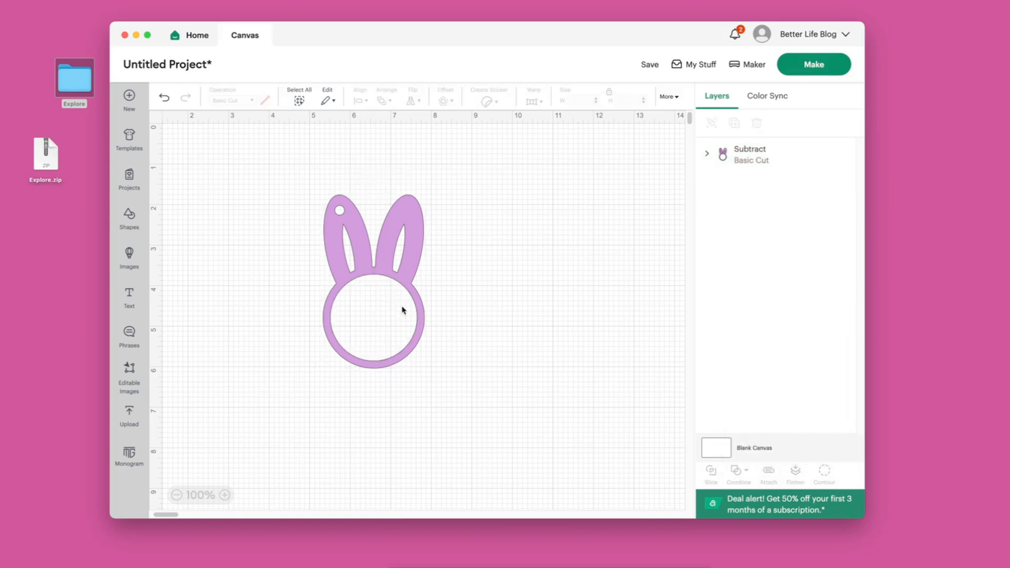
Duplicate the bunny frame, move the copy to the empty canvas area right of the original, and hide that copy
left_click(384, 267)
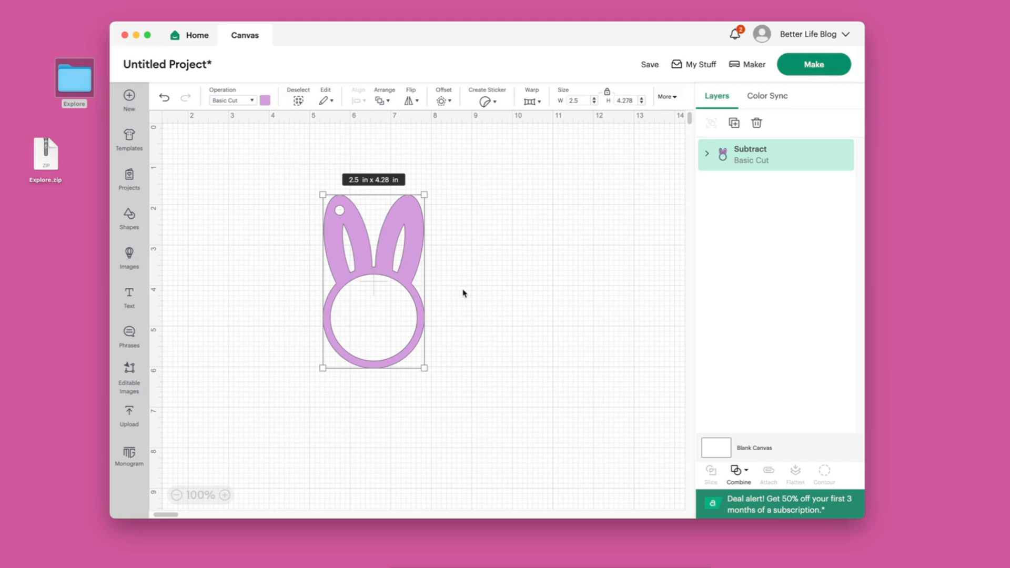
right_click(386, 250)
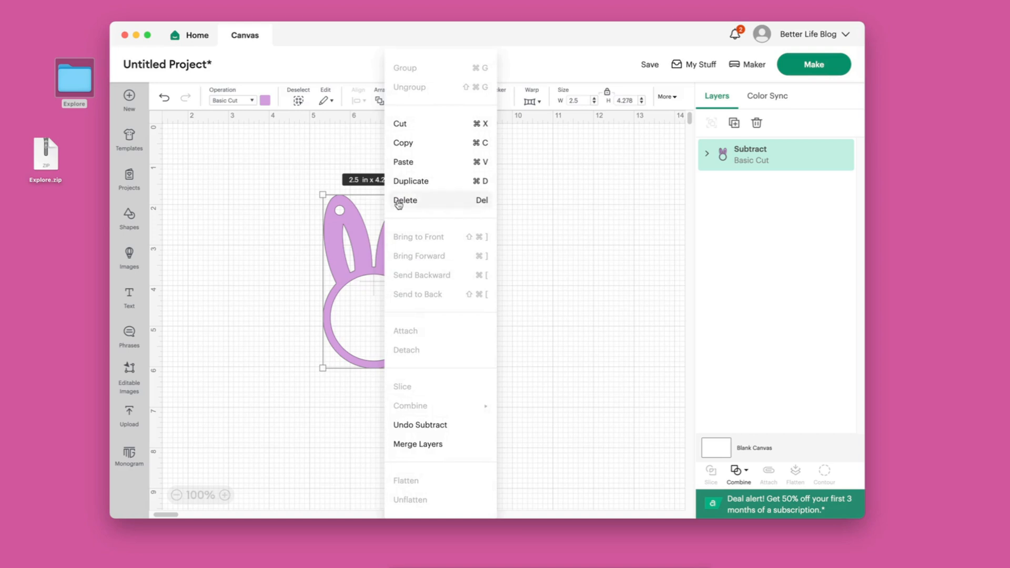
left_click(405, 182)
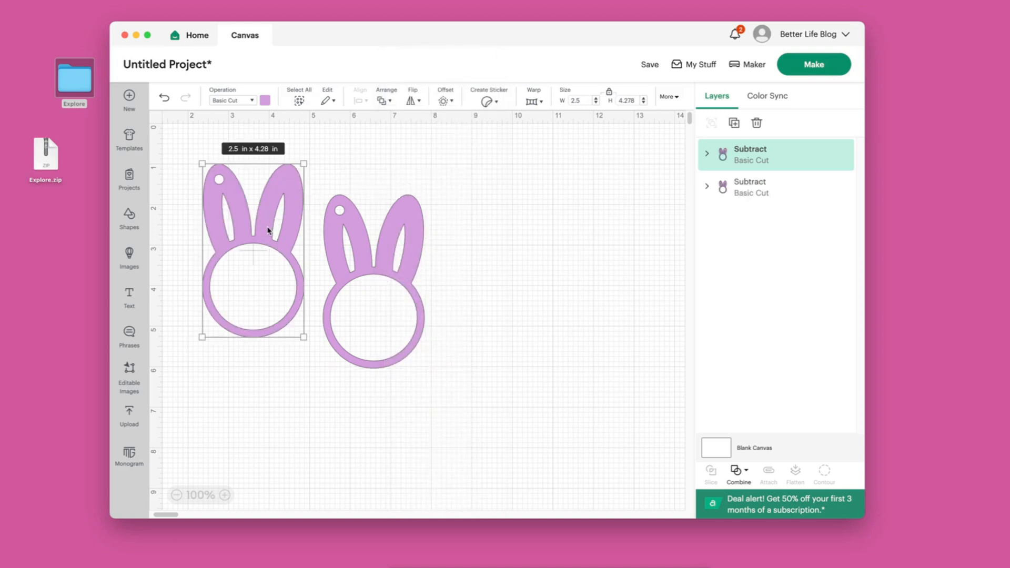
left_click_drag(268, 233, 595, 211)
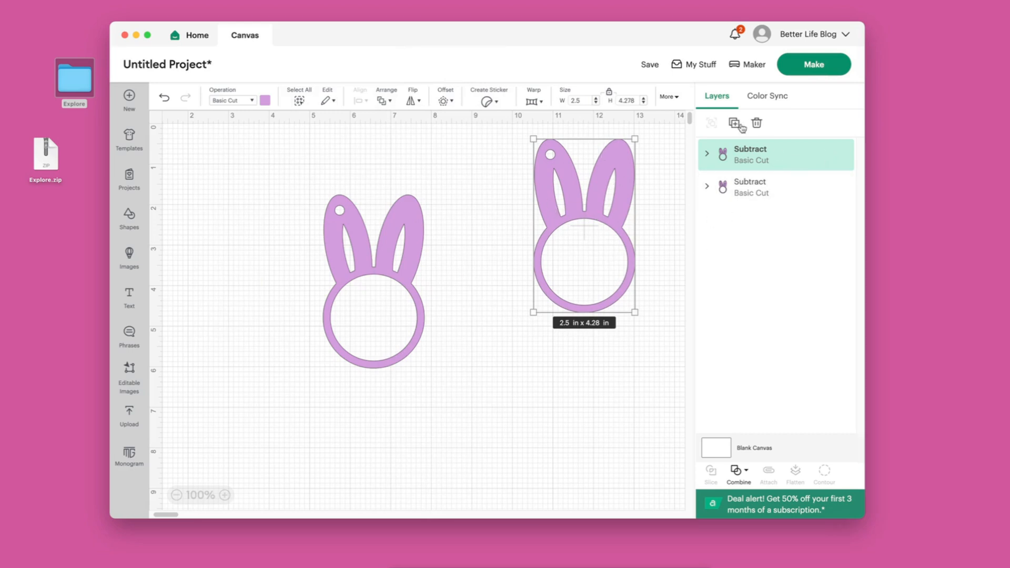
left_click(827, 156)
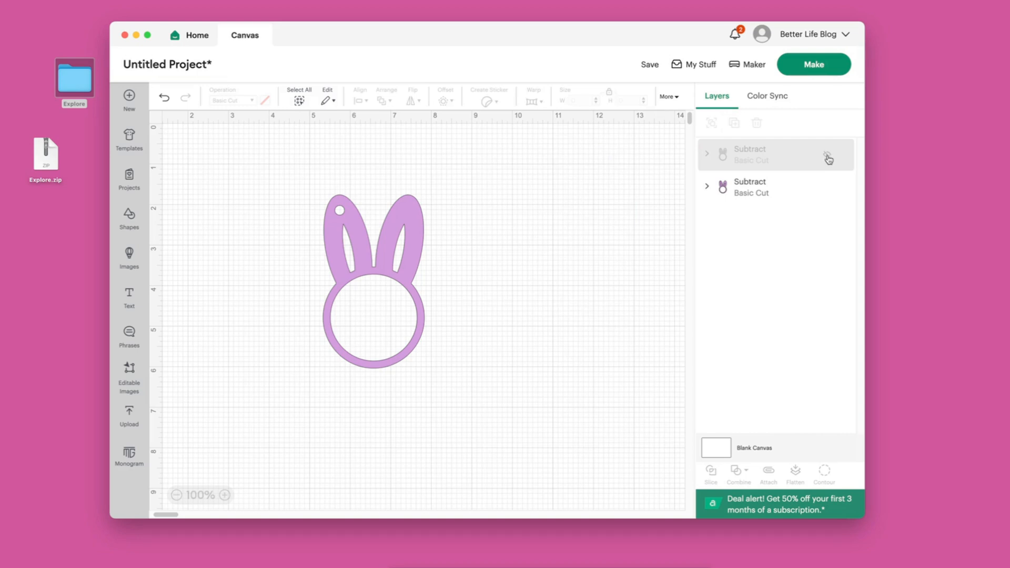
left_click(829, 159)
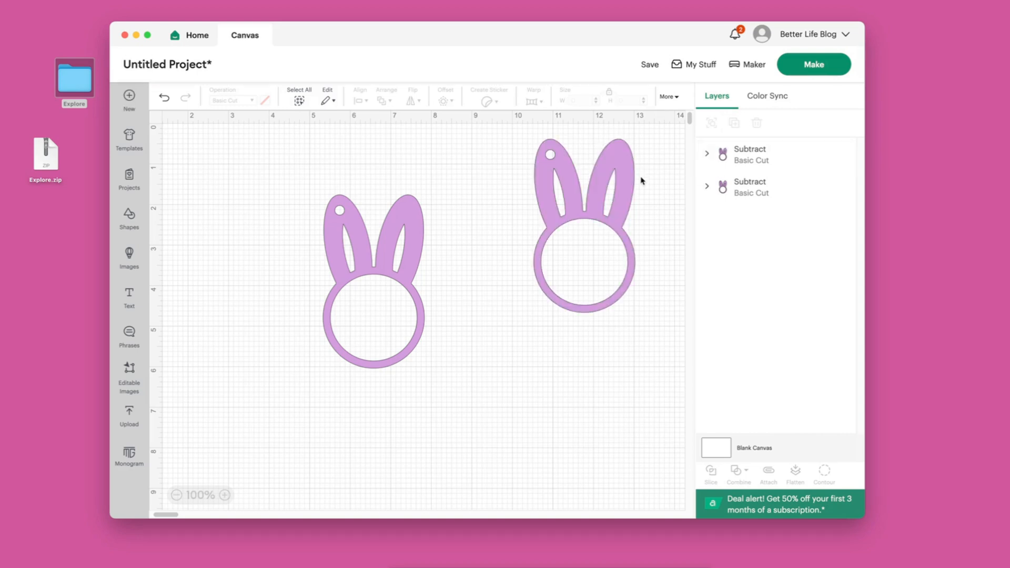
left_click(829, 157)
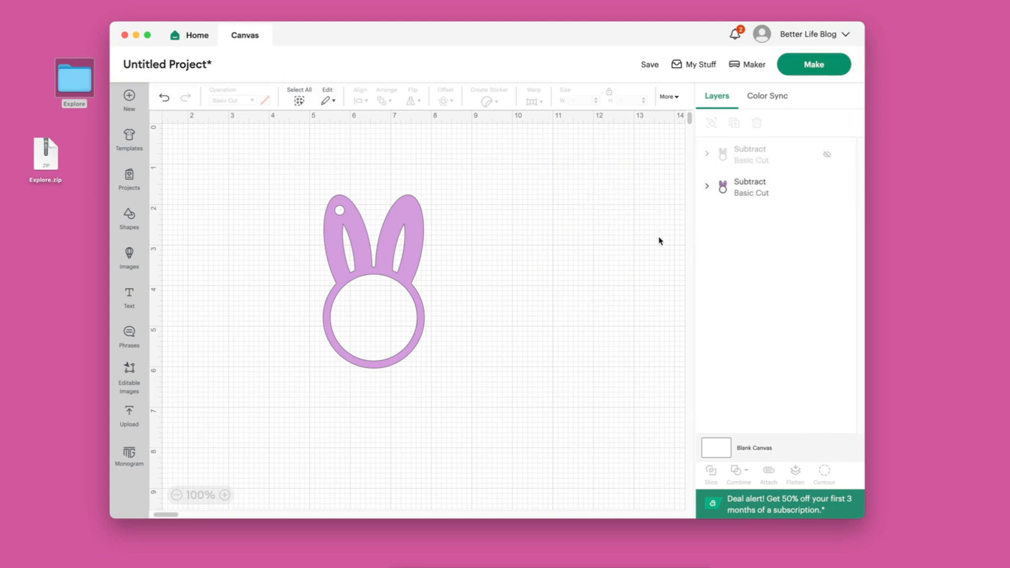
left_click(650, 65)
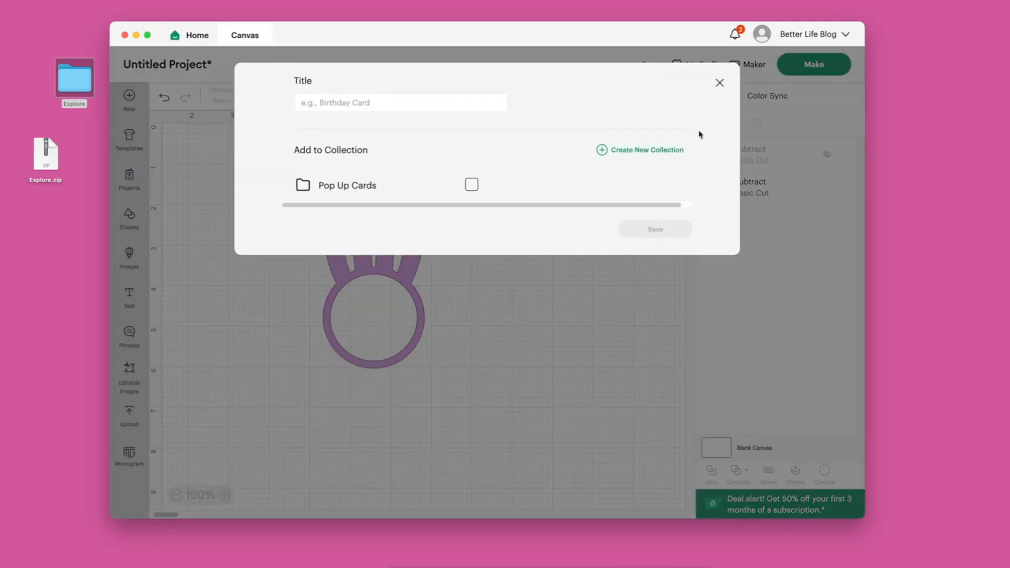
left_click(719, 84)
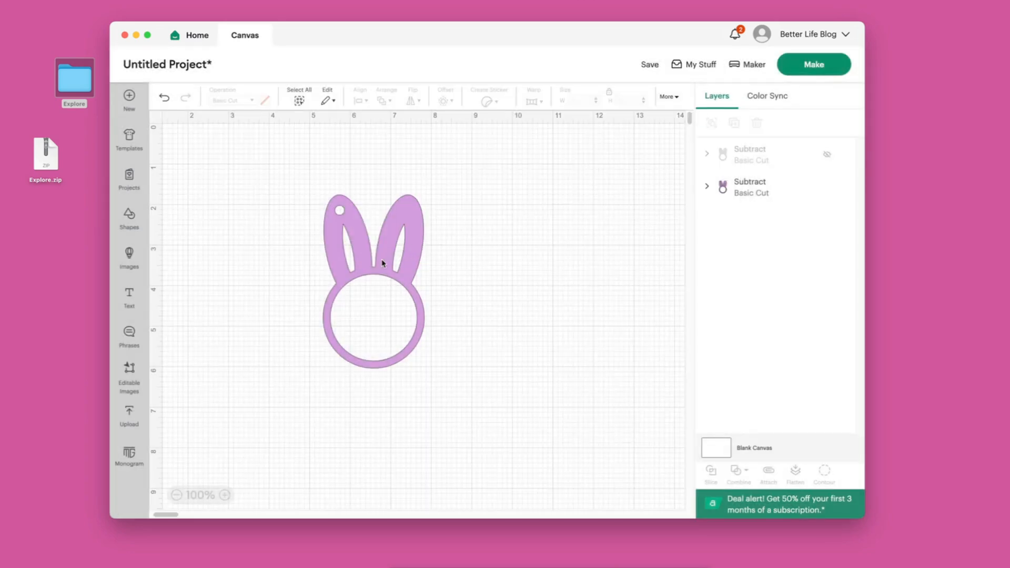
Add a text object with the person's first name in capitals and set its style to Bold
left_click(129, 296)
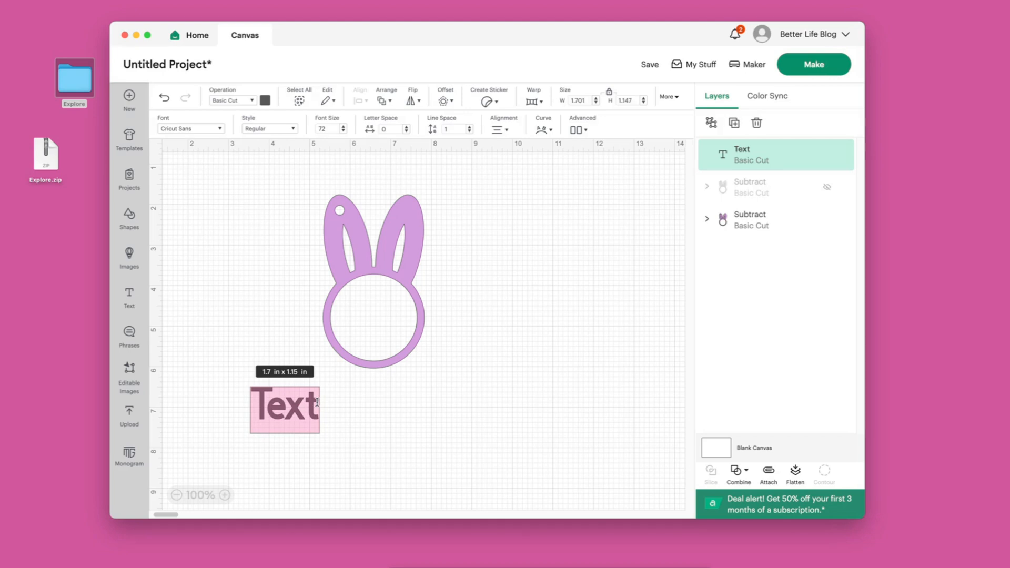
type("NANCY")
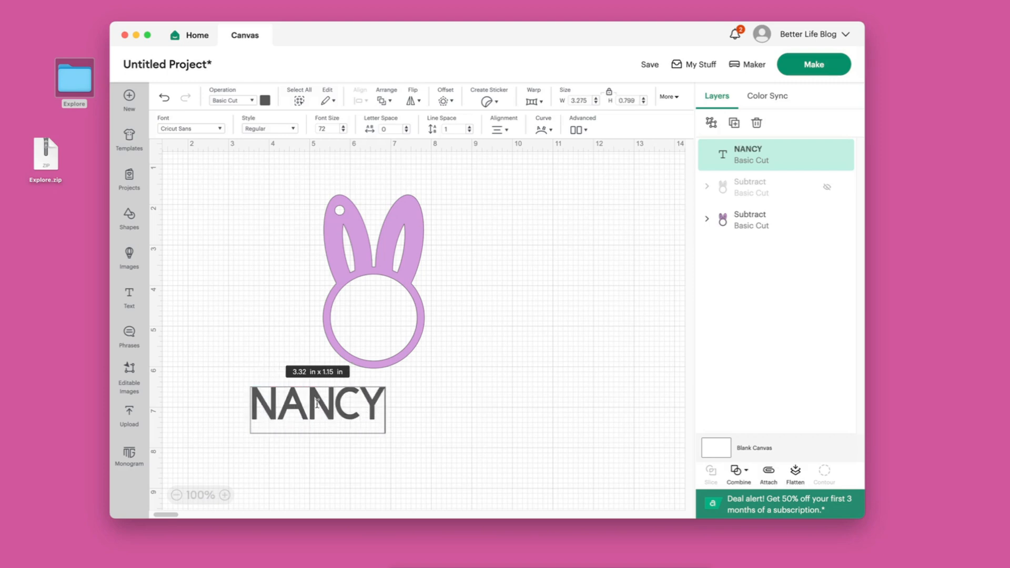
scroll(337, 426, "right", 1)
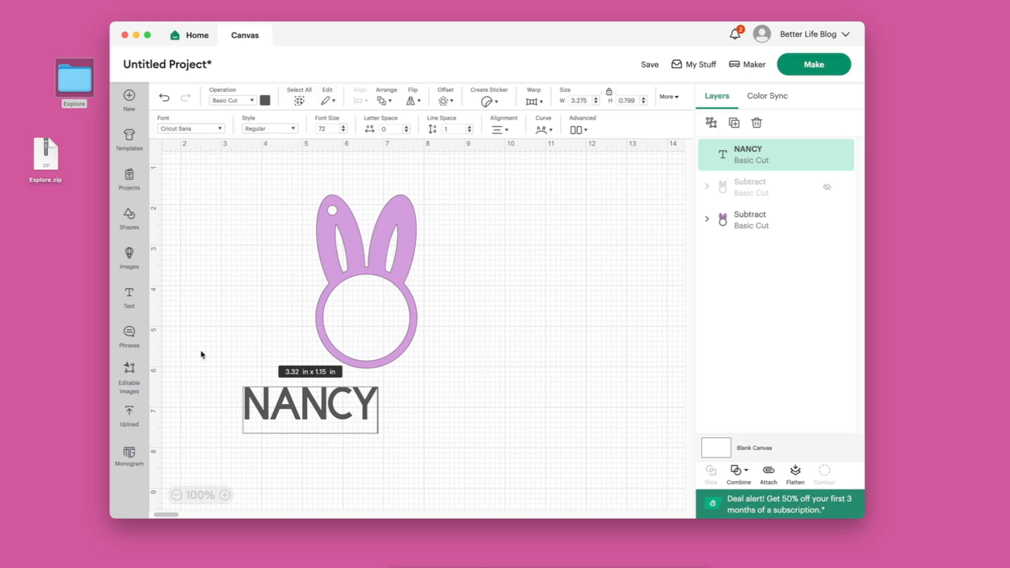
left_click(292, 130)
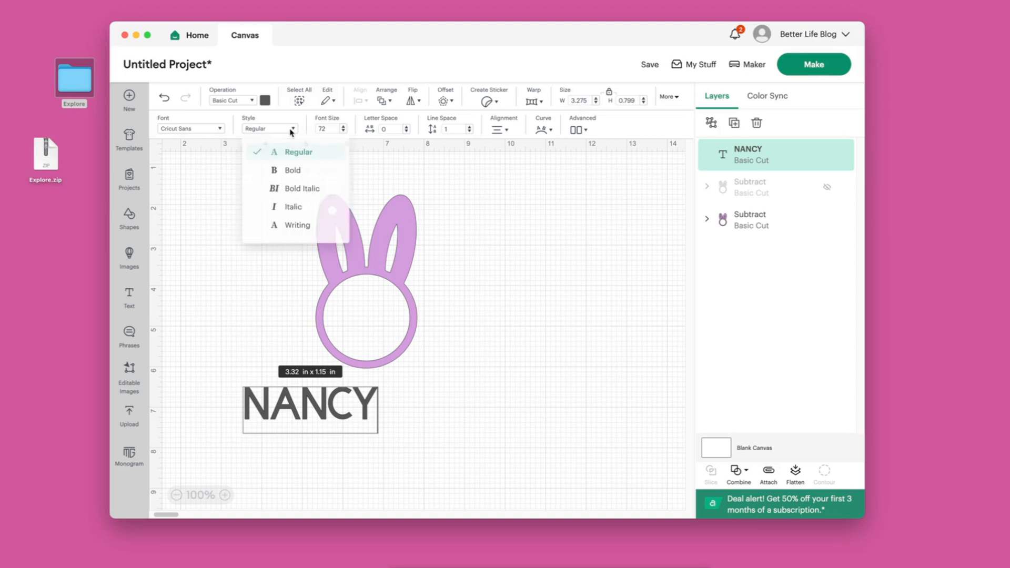
left_click(288, 174)
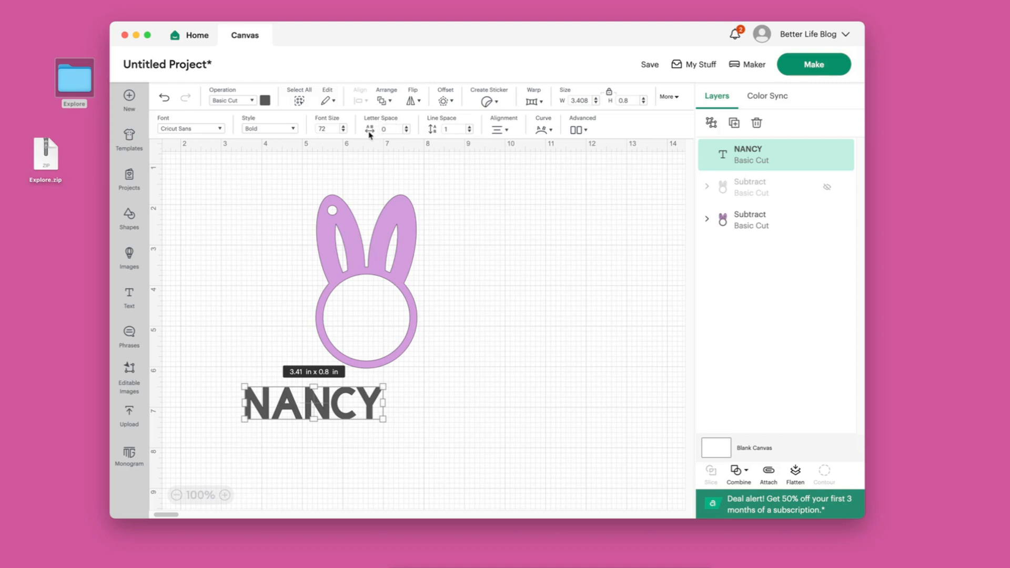
Reduce the name's letter spacing to -1.5 so the letters overlap
left_click(408, 132)
left_click(407, 132)
left_click(407, 132)
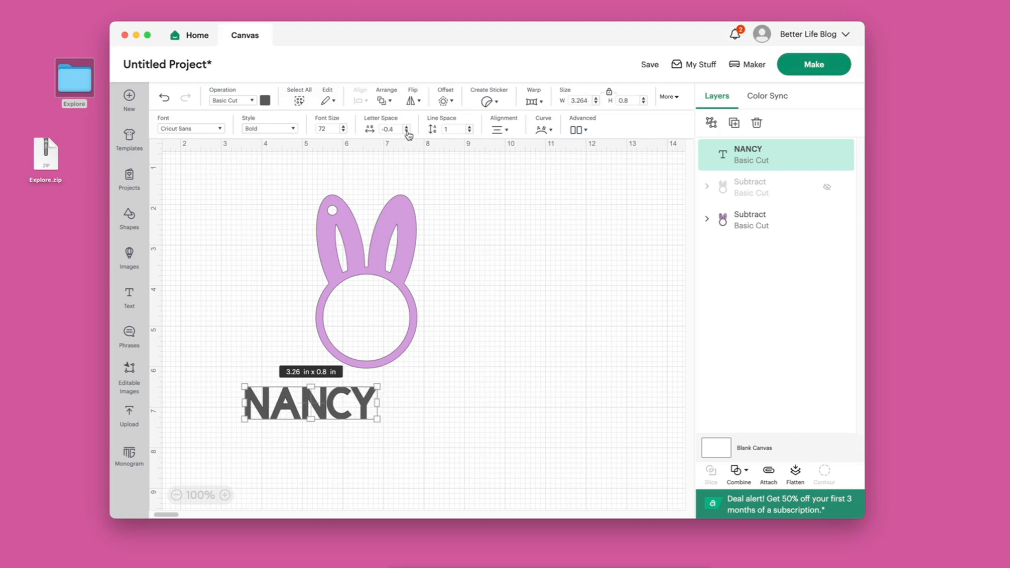
left_click(408, 131)
left_click(408, 131)
left_click(408, 131)
left_click(408, 131)
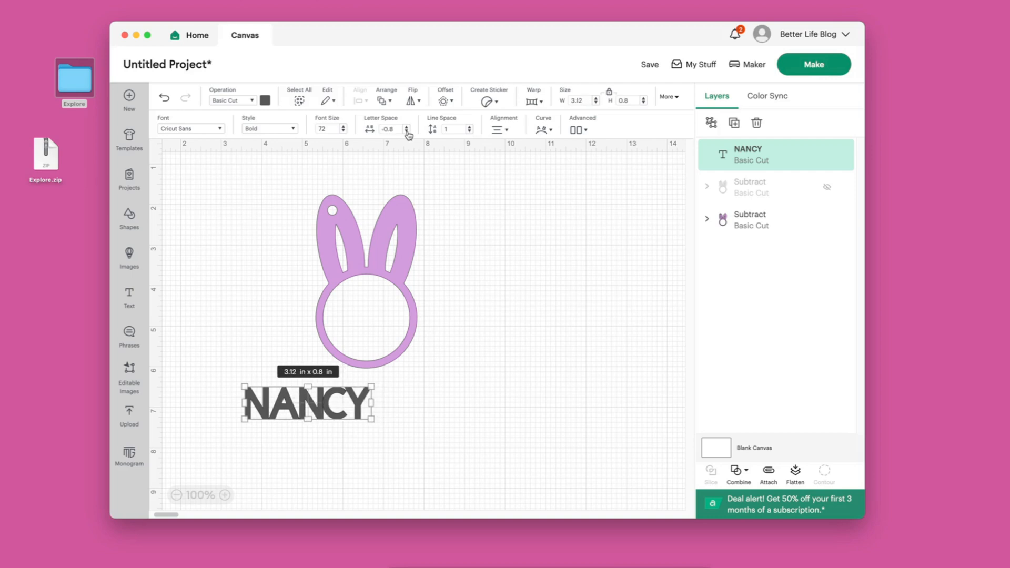
left_click(407, 131)
left_click(407, 132)
left_click(407, 132)
left_click(407, 132)
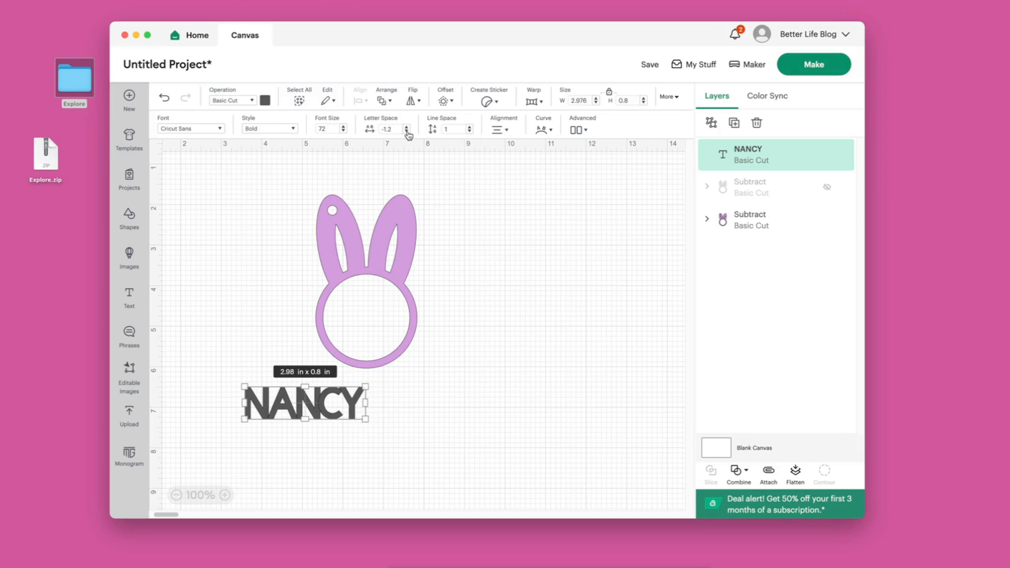
left_click(407, 132)
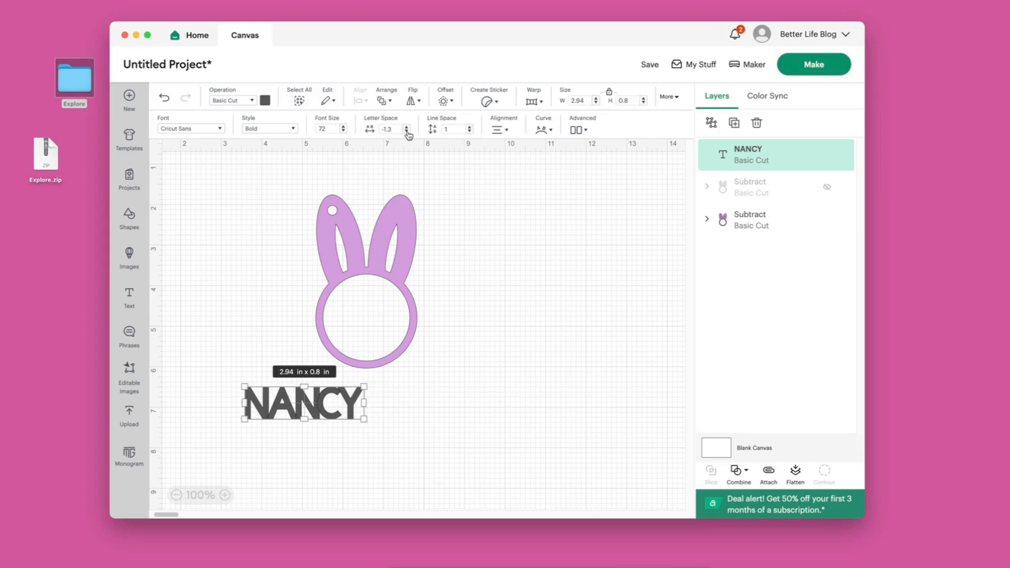
left_click(407, 131)
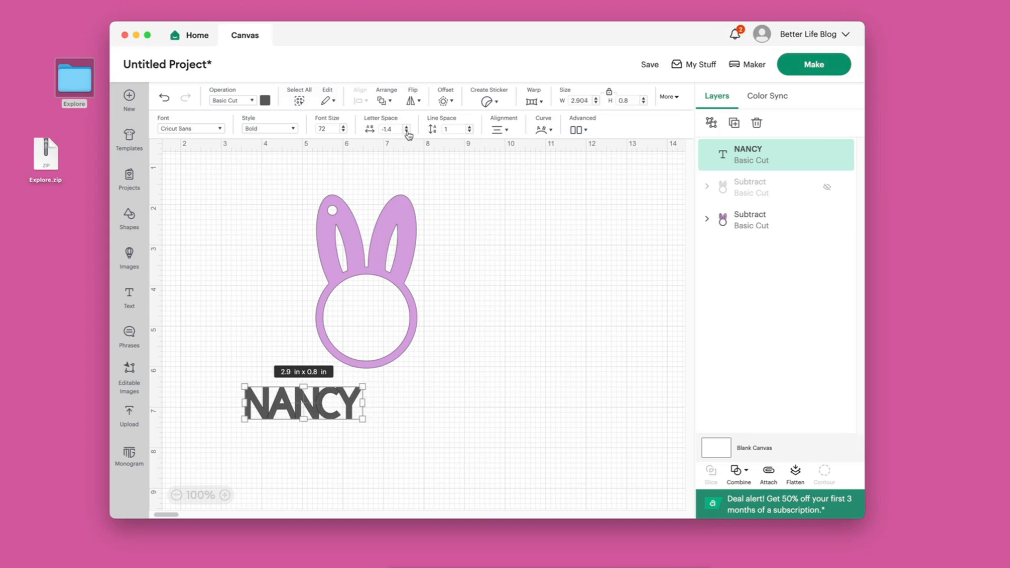
left_click(407, 131)
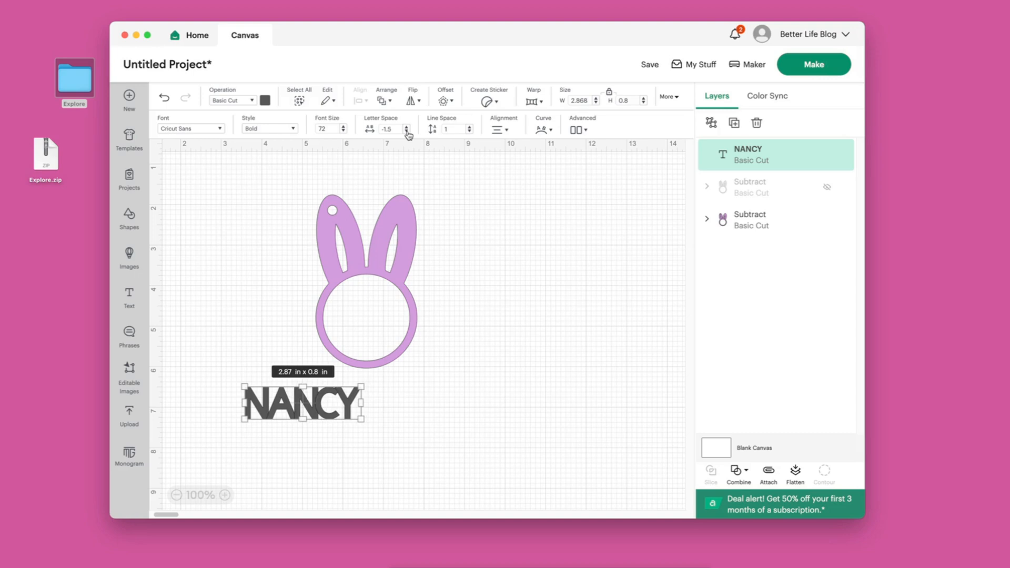
left_click(407, 132)
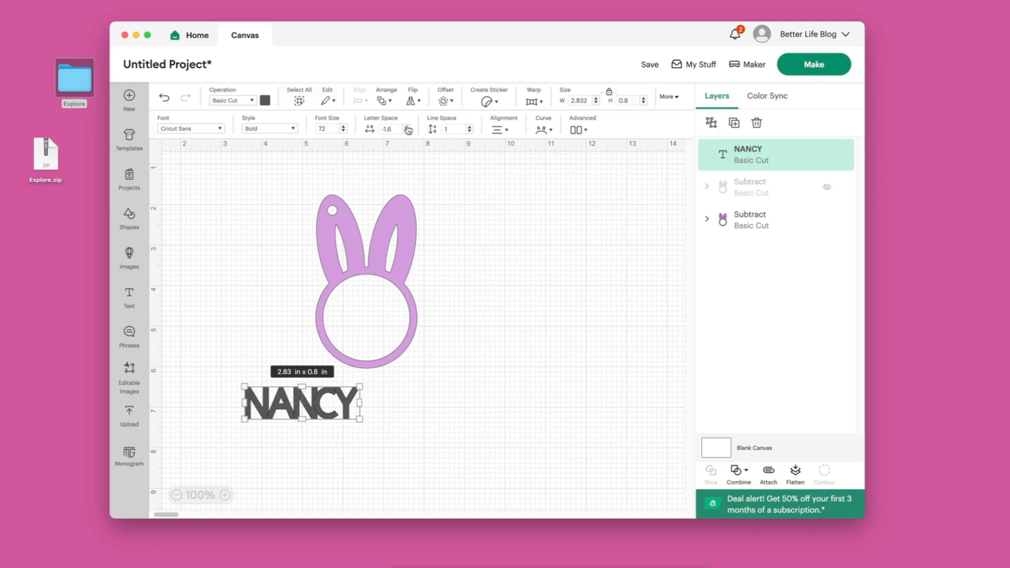
left_click(407, 127)
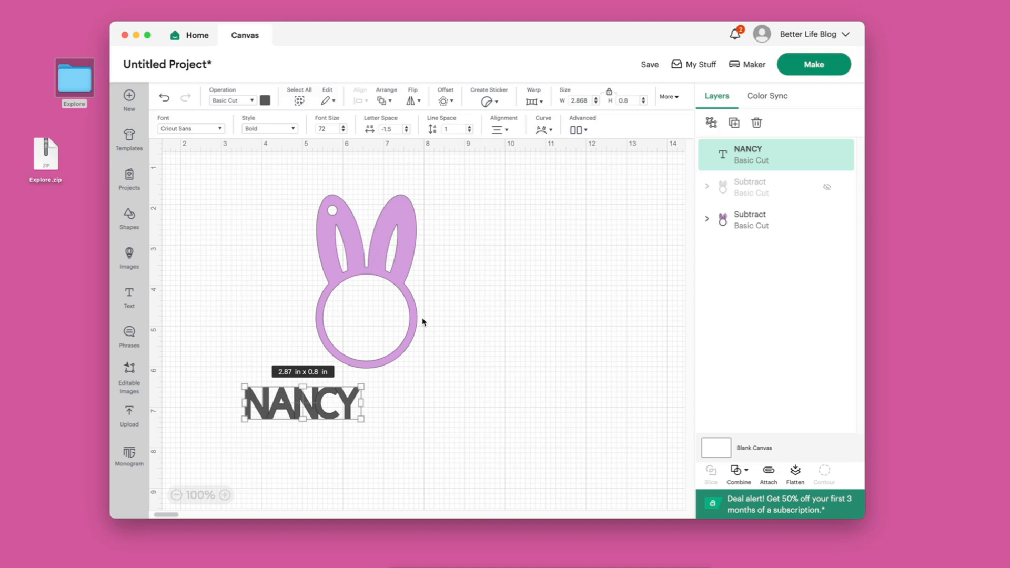
left_click(490, 434)
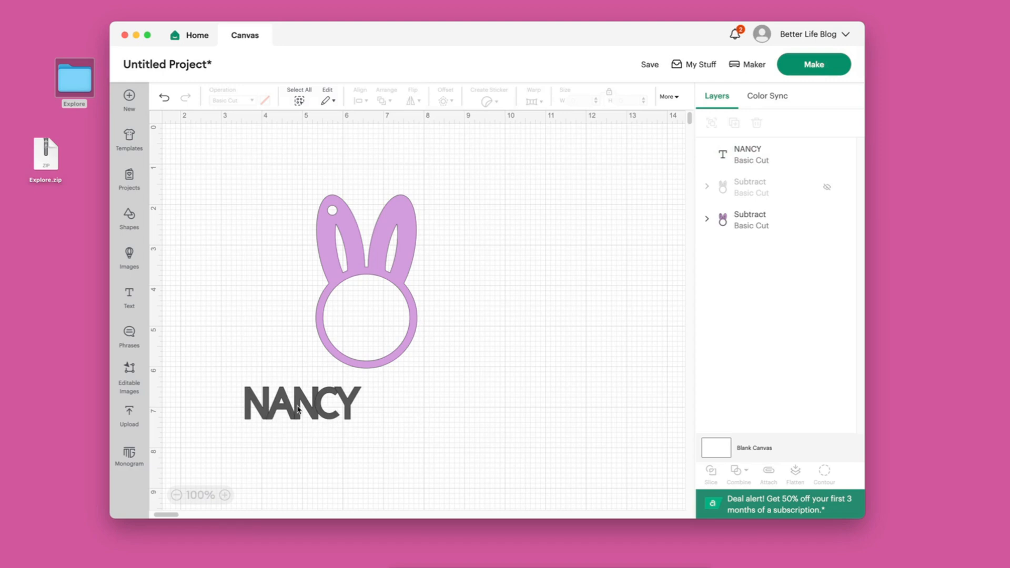
Move the name text up over the hollow head, with its first letter on the ring's left edge
left_click_drag(298, 410, 413, 366)
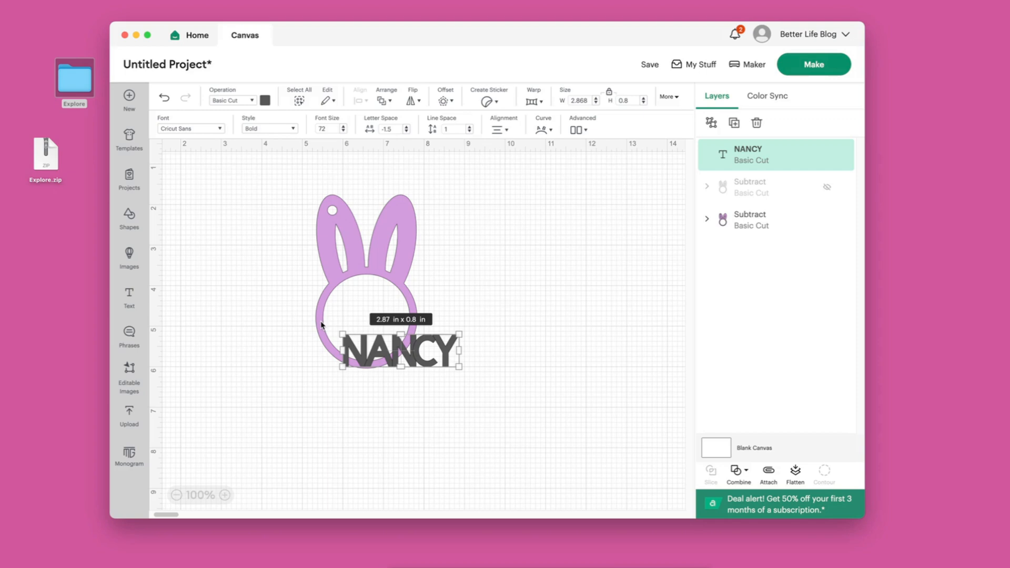
left_click_drag(365, 360, 343, 330)
left_click(335, 443)
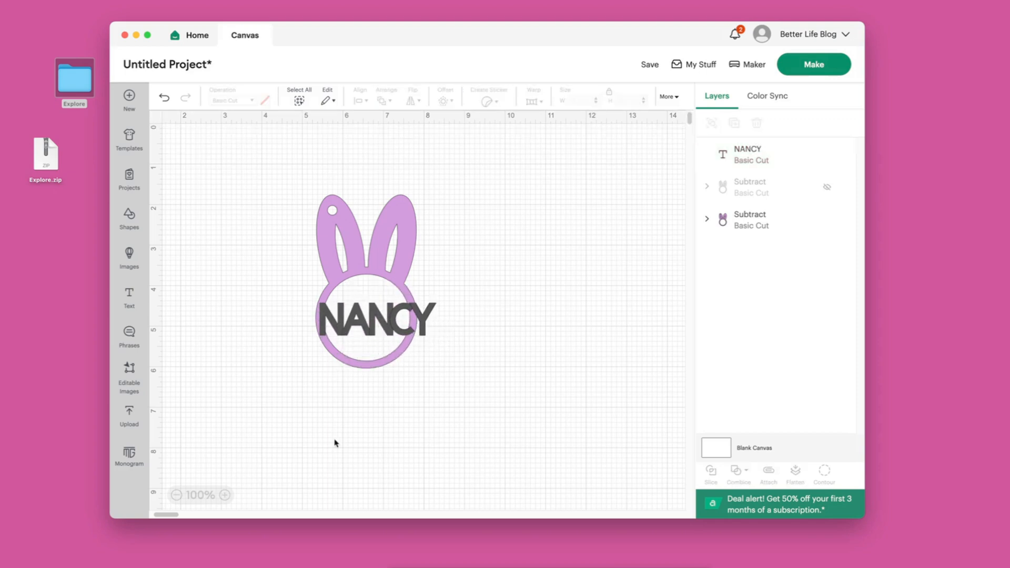
Recolor the name text with the bunny's light purple material color
left_click(337, 328)
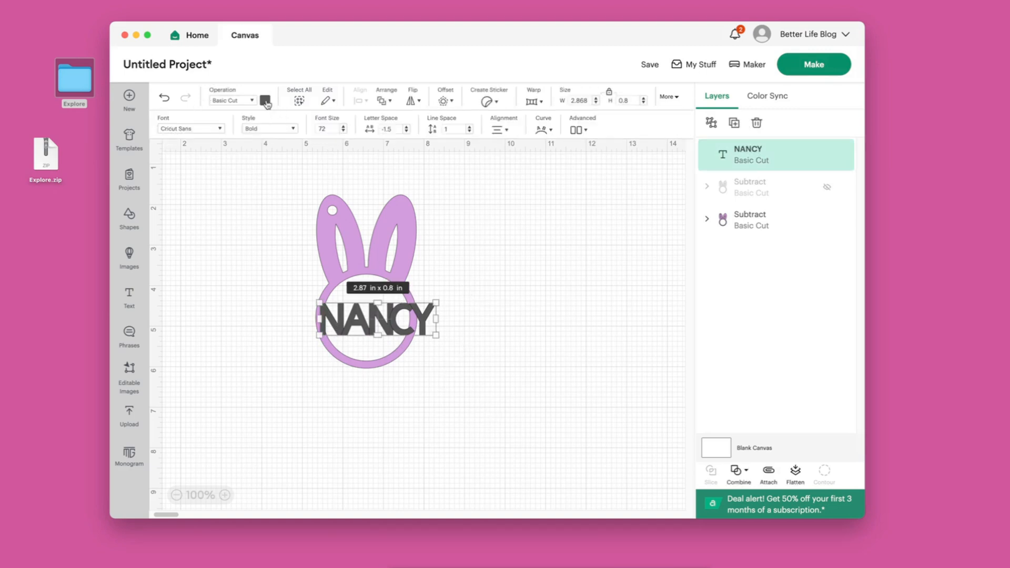
left_click(265, 100)
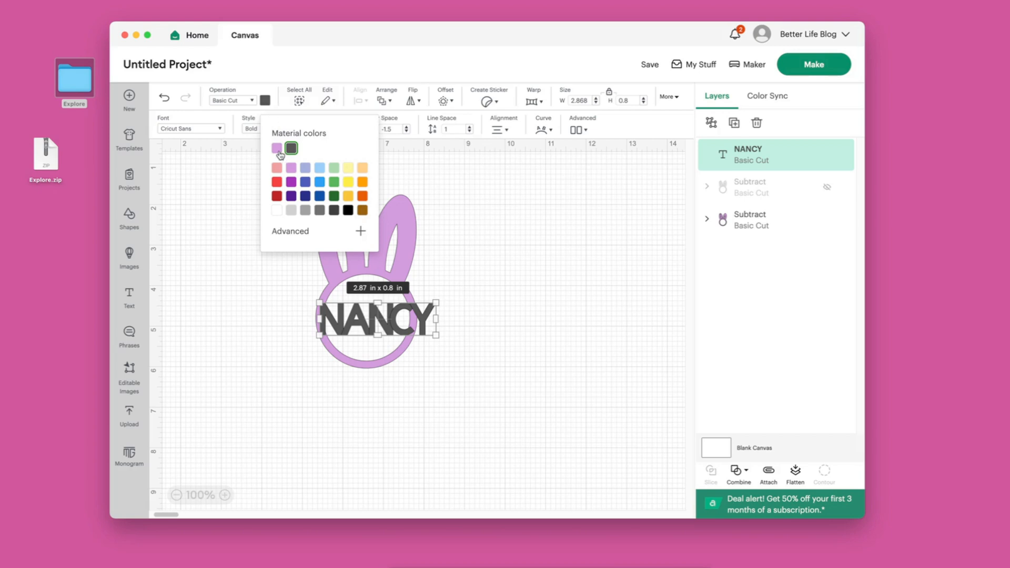
left_click(266, 101)
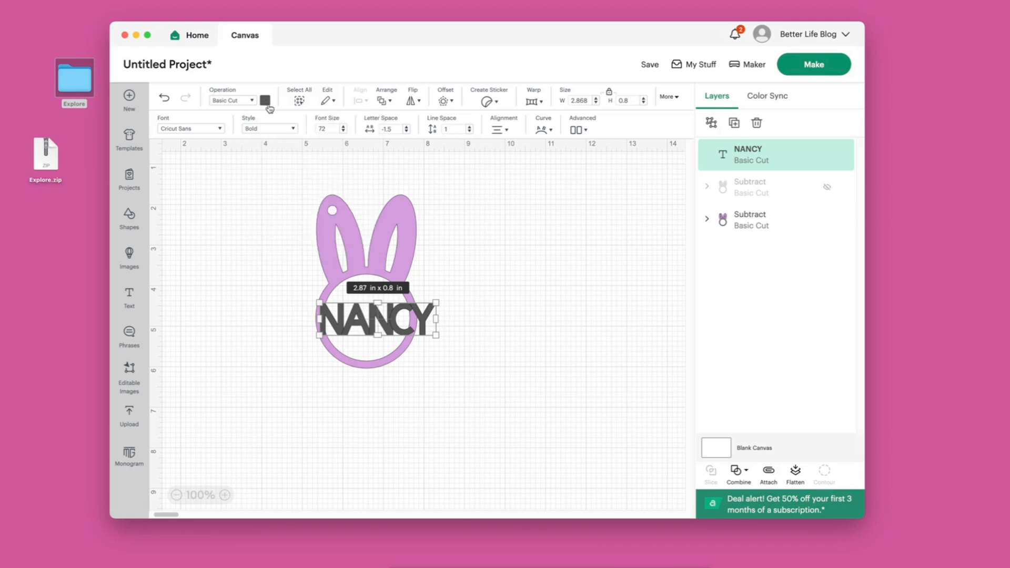
left_click(266, 101)
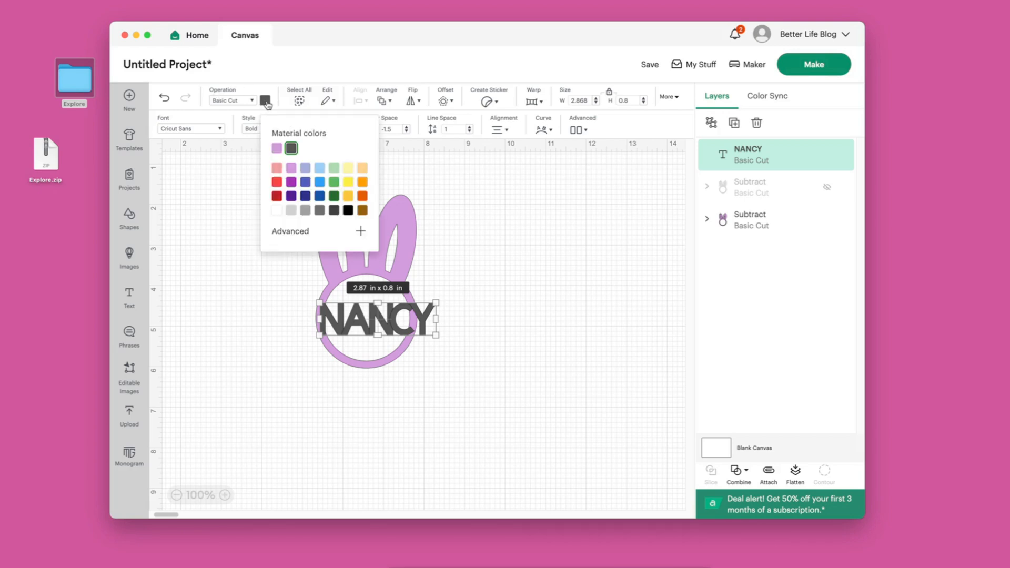
left_click(277, 149)
left_click(261, 331)
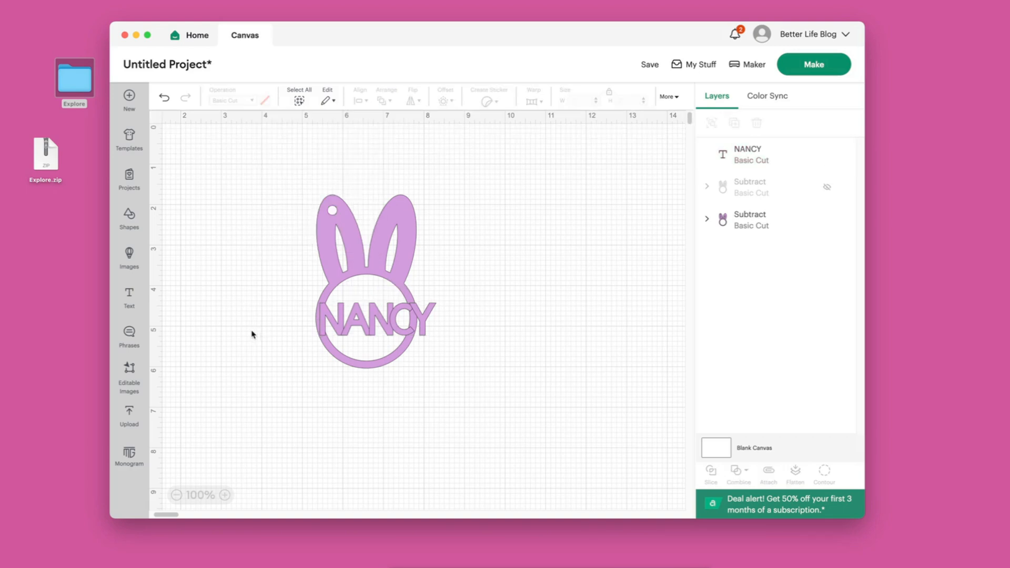
Scale the name down proportionally to the head's width and position it so both ends overlap the ring
left_click(400, 327)
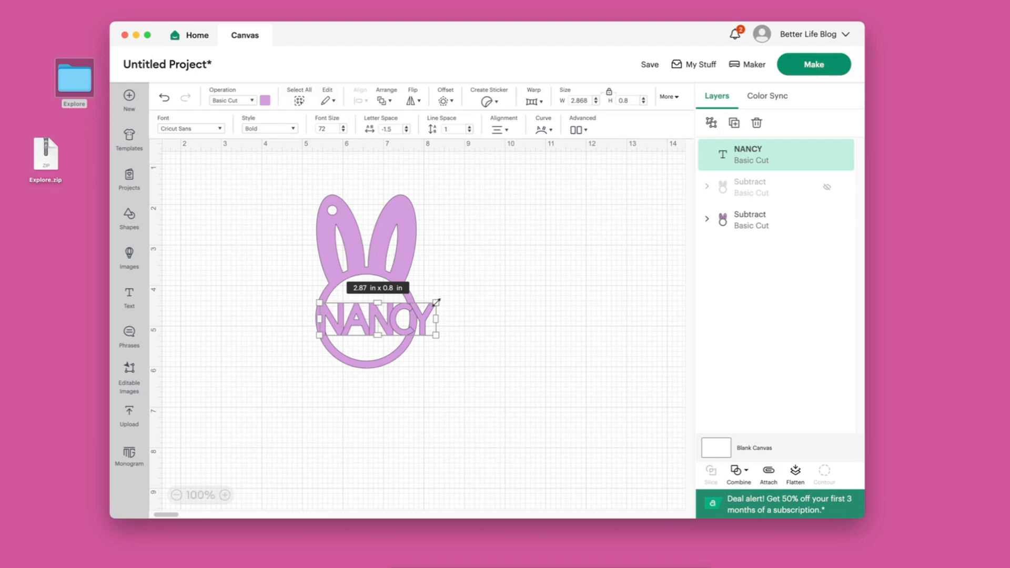
left_click_drag(437, 302, 413, 309)
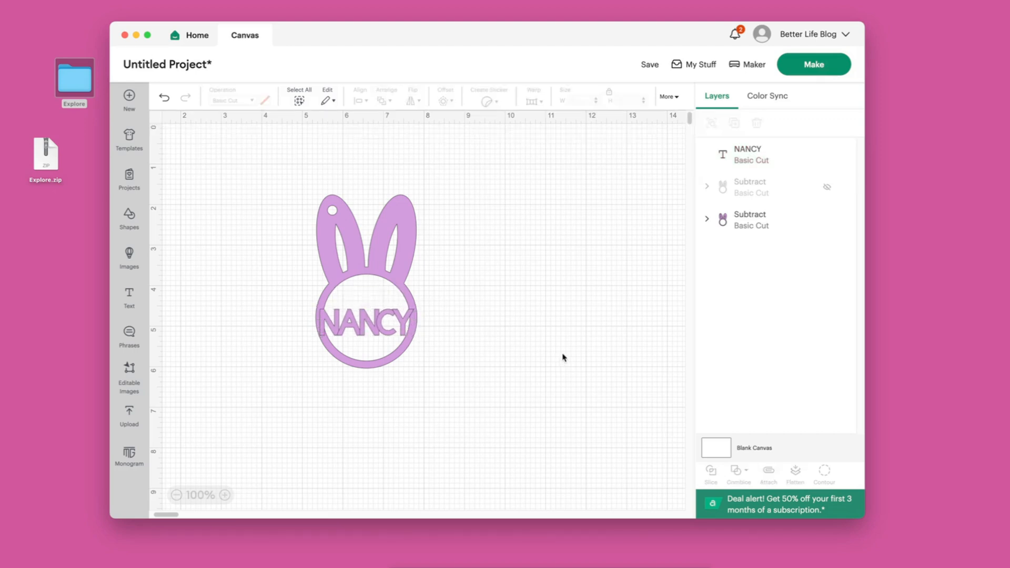
left_click_drag(369, 332, 392, 322)
left_click(546, 356)
left_click(502, 339)
left_click(504, 342)
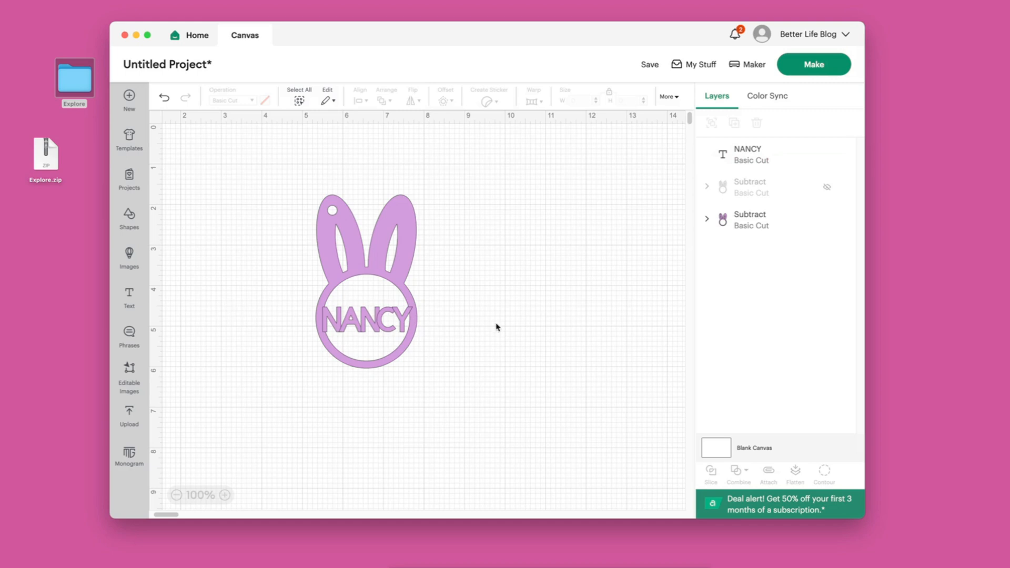
Insert a square shape and recolor it with the bunny's light purple material color
left_click(129, 220)
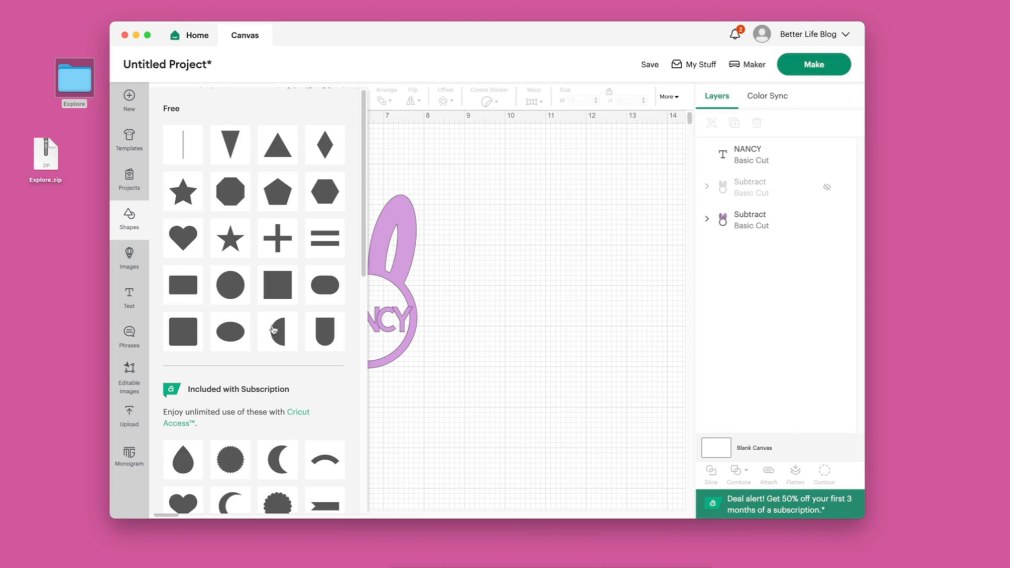
left_click(280, 299)
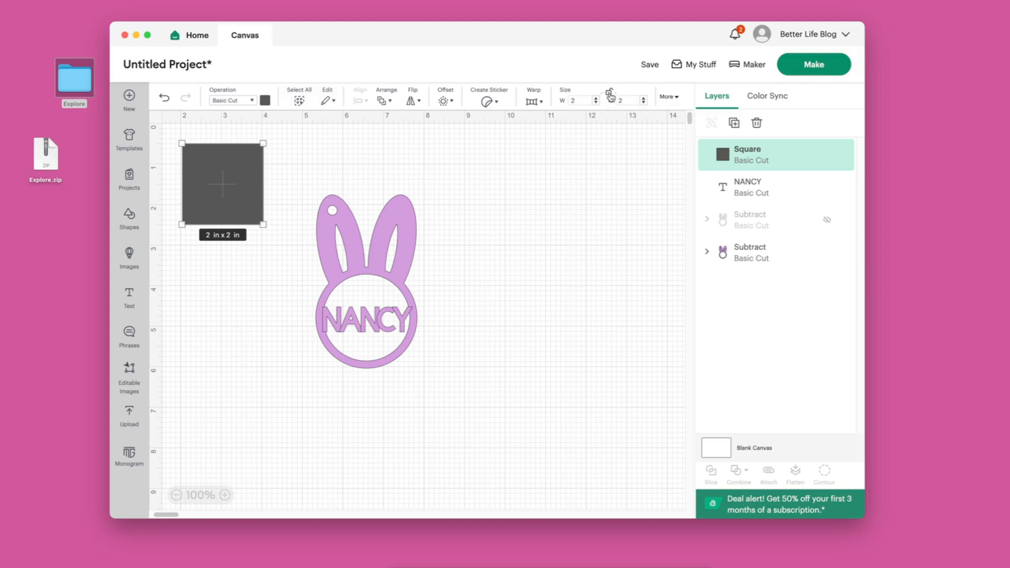
left_click(267, 101)
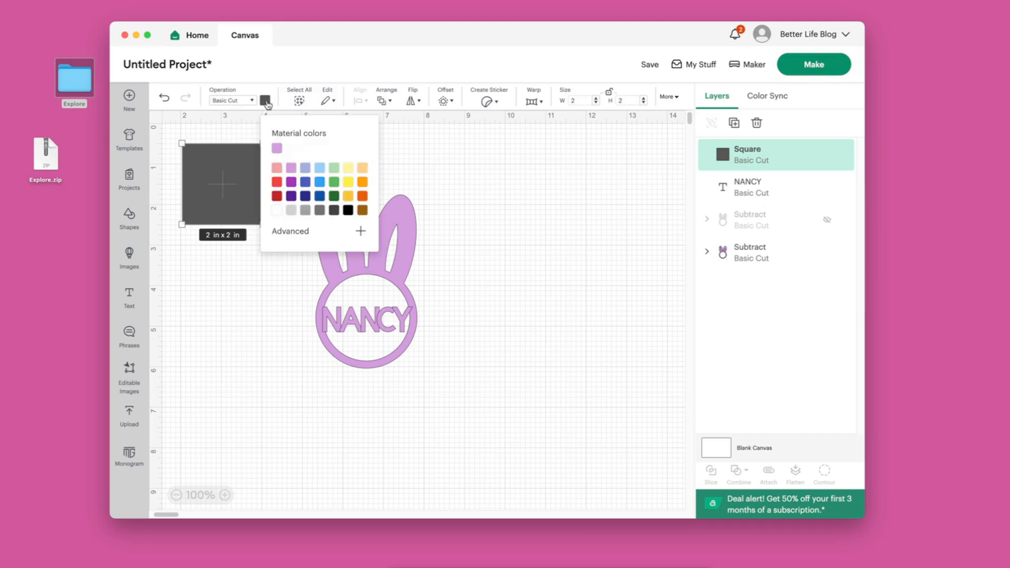
left_click(277, 149)
left_click(227, 188)
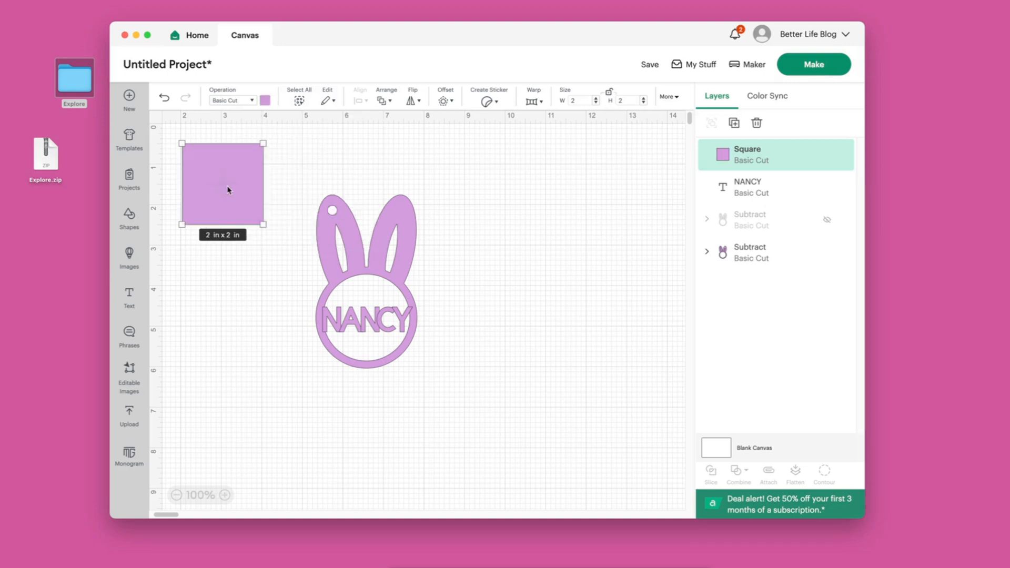
Move the square beside the bunny's head and reshape it into a thin horizontal bar about 2.39 in by 0.1 in
left_click_drag(233, 174, 280, 320)
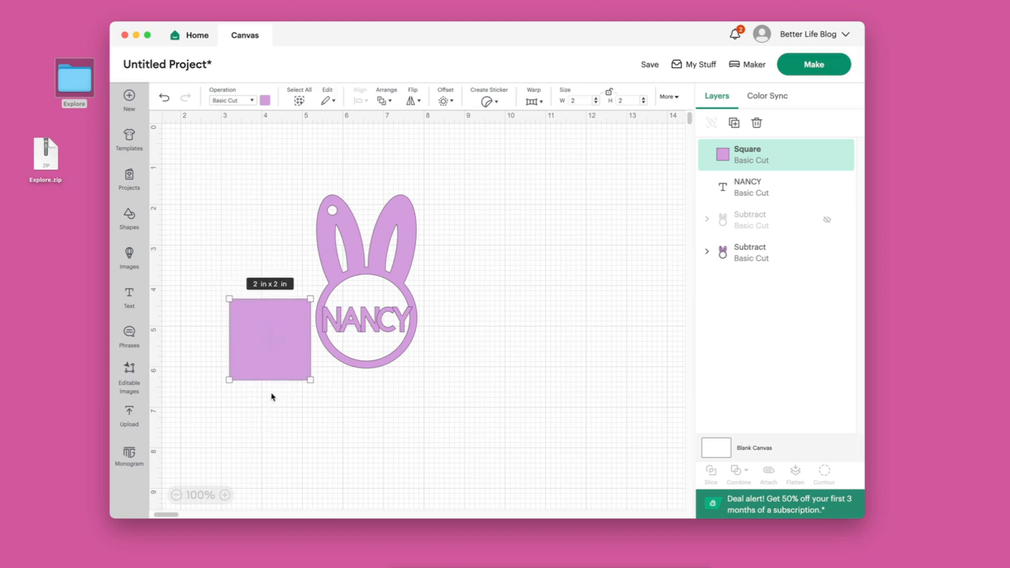
left_click(276, 358)
left_click_drag(276, 357, 282, 352)
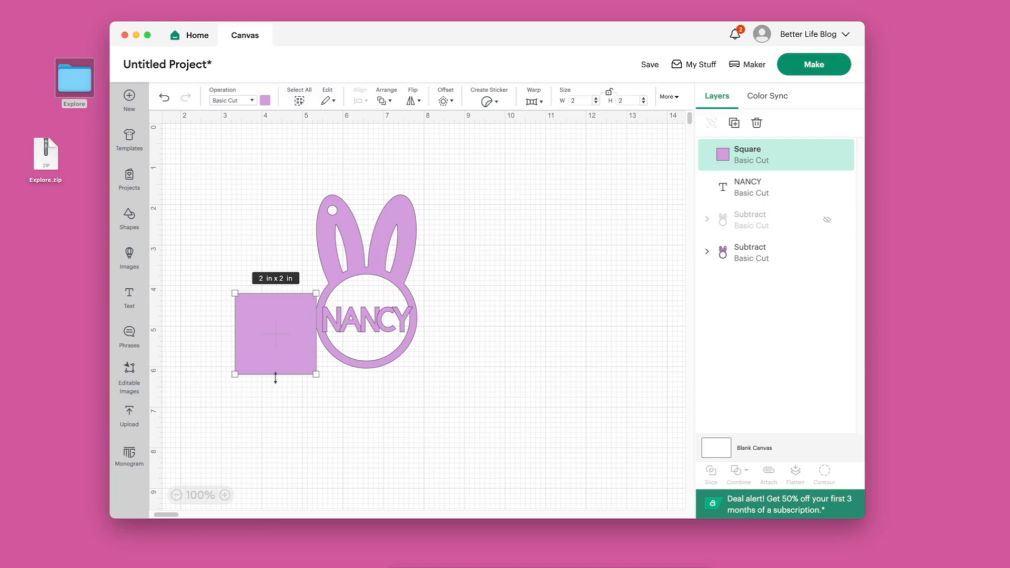
left_click_drag(275, 377, 284, 303)
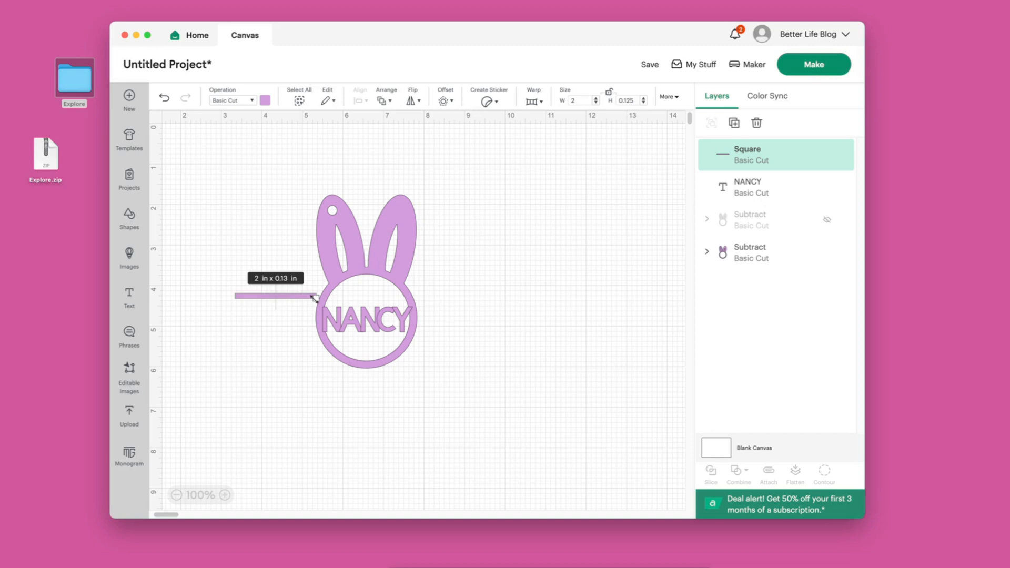
left_click_drag(314, 298, 332, 296)
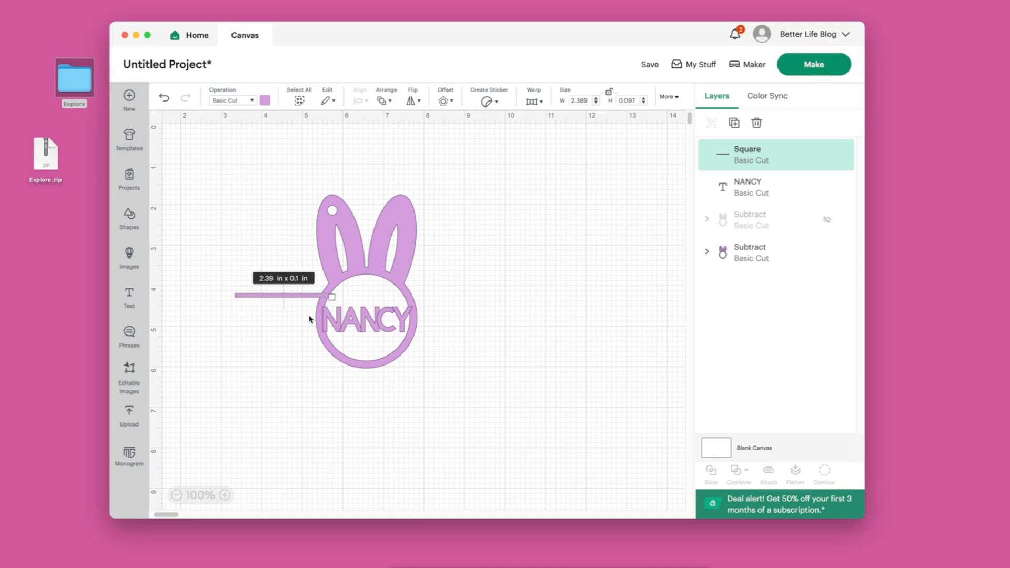
Position the thin bar across the head along the top edge of the name, overlapping the tops of the letters
left_click(286, 317)
left_click_drag(265, 299, 348, 308)
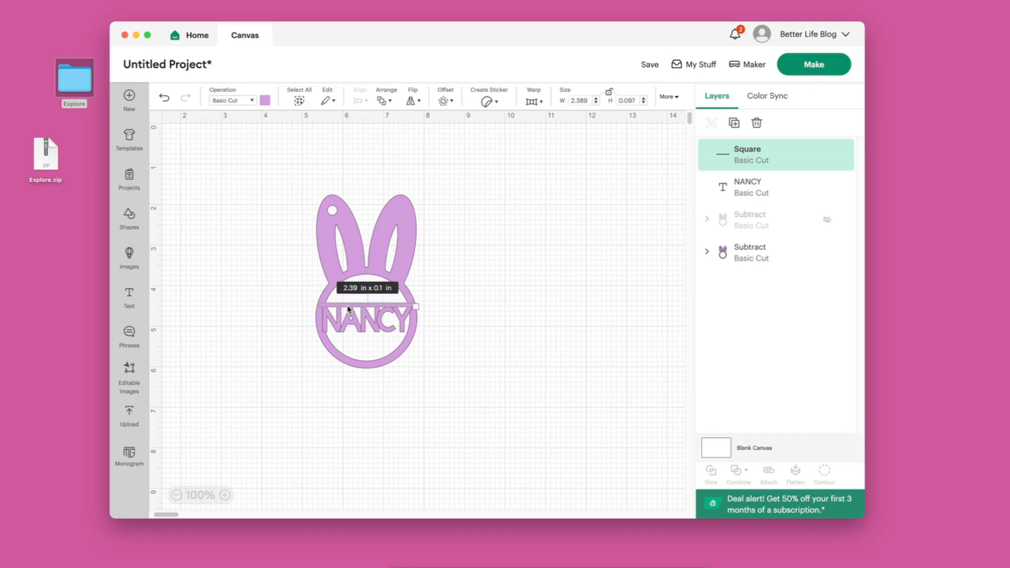
left_click(224, 496)
left_click(224, 496)
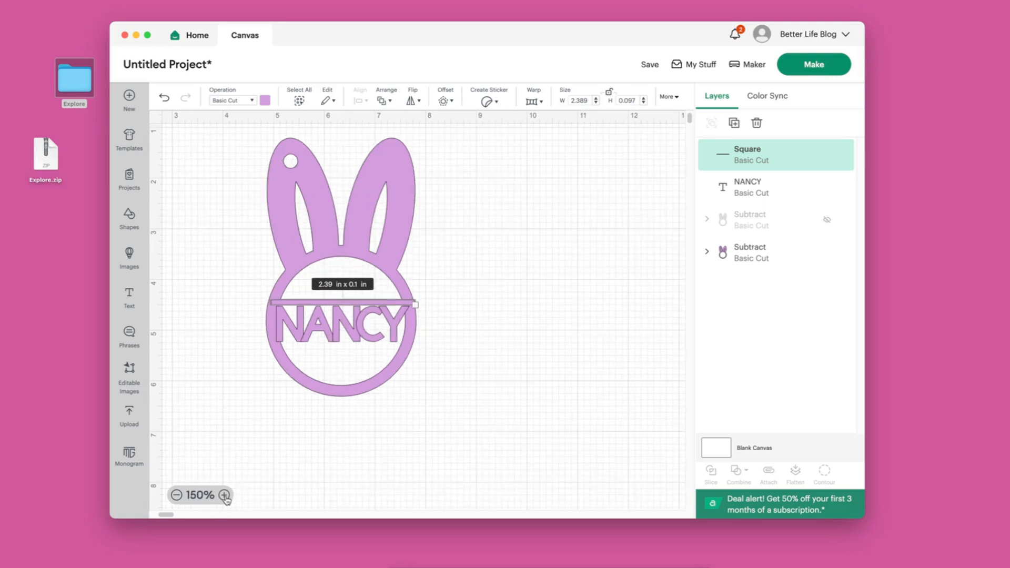
left_click(225, 495)
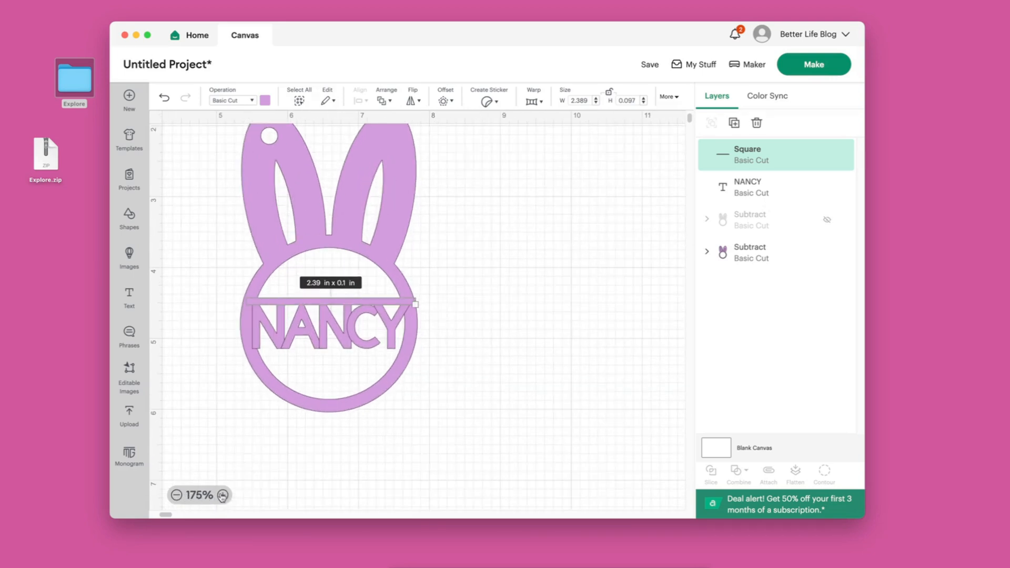
scroll(296, 427, "left", 3)
scroll(296, 427, "up", 1)
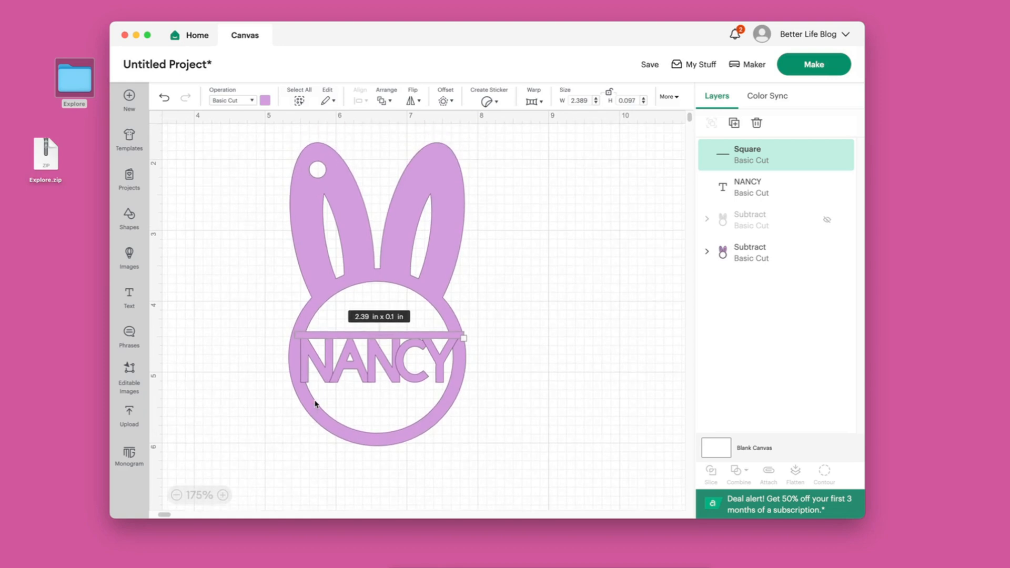
left_click(278, 422)
left_click(467, 337)
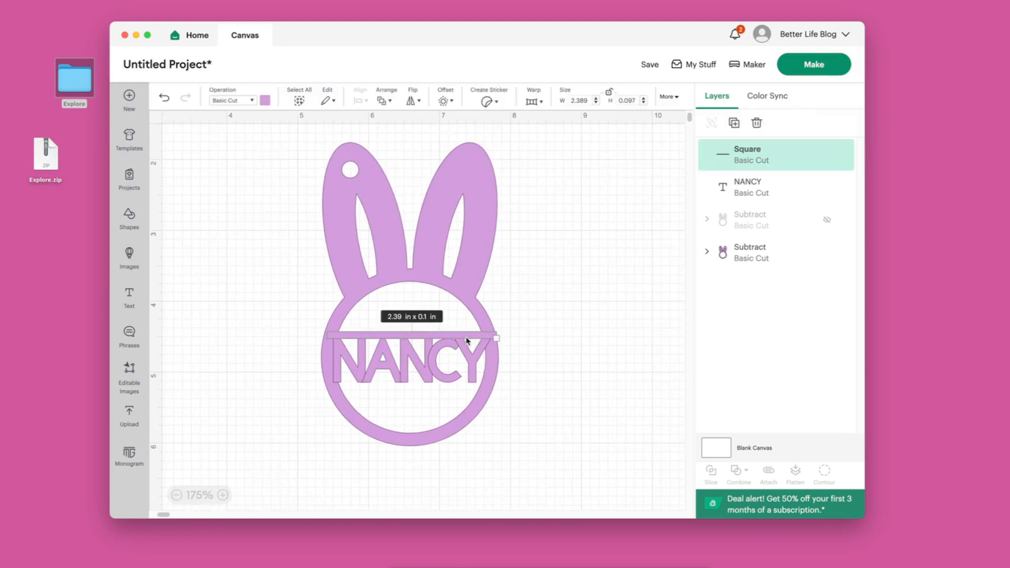
left_click_drag(467, 338, 465, 338)
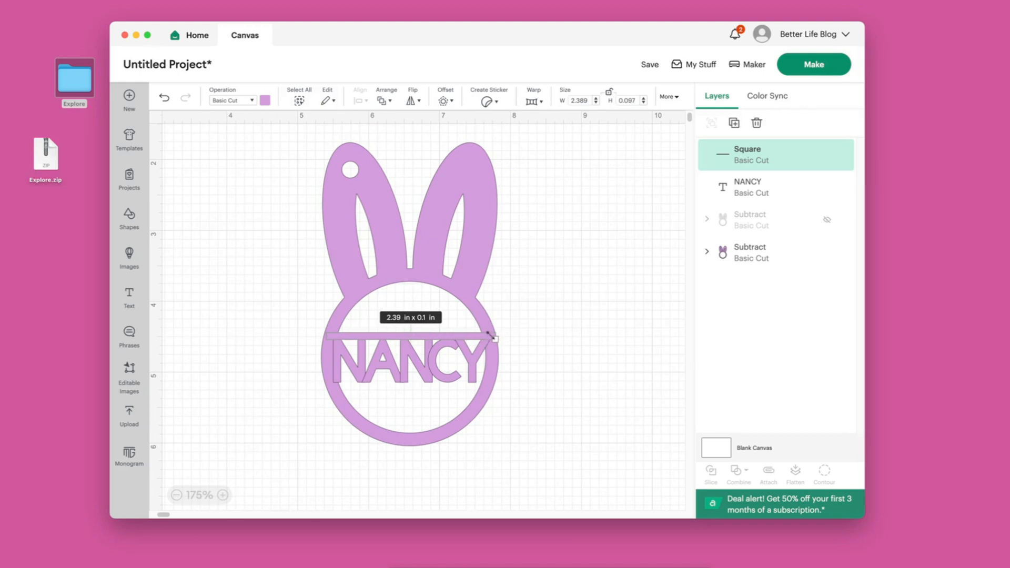
Shorten the bar to about 2.31 in by 0.11 in and center it so both ends stay within the head's ring
left_click_drag(497, 338, 489, 340)
left_click(322, 349)
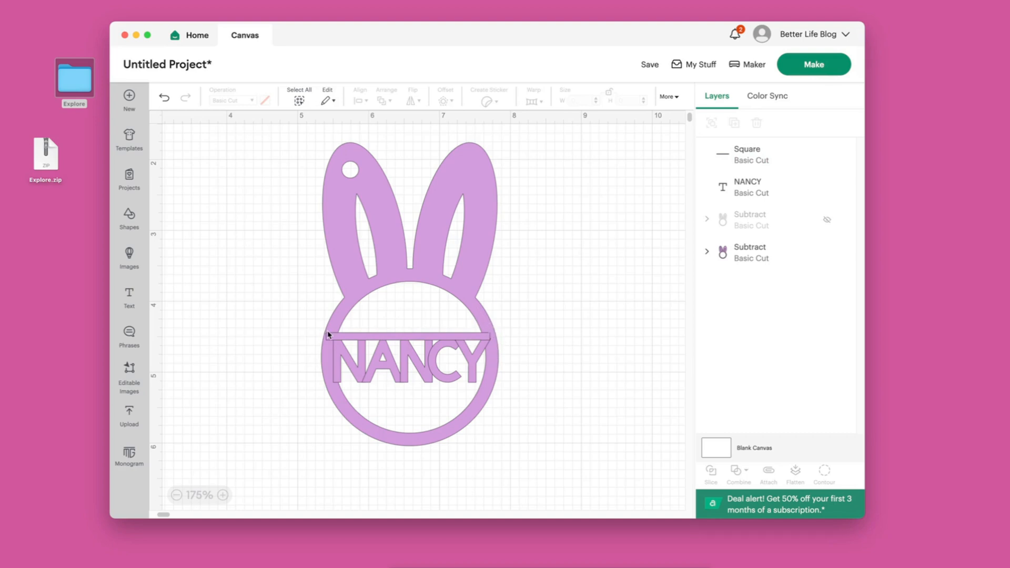
left_click_drag(434, 340, 435, 341)
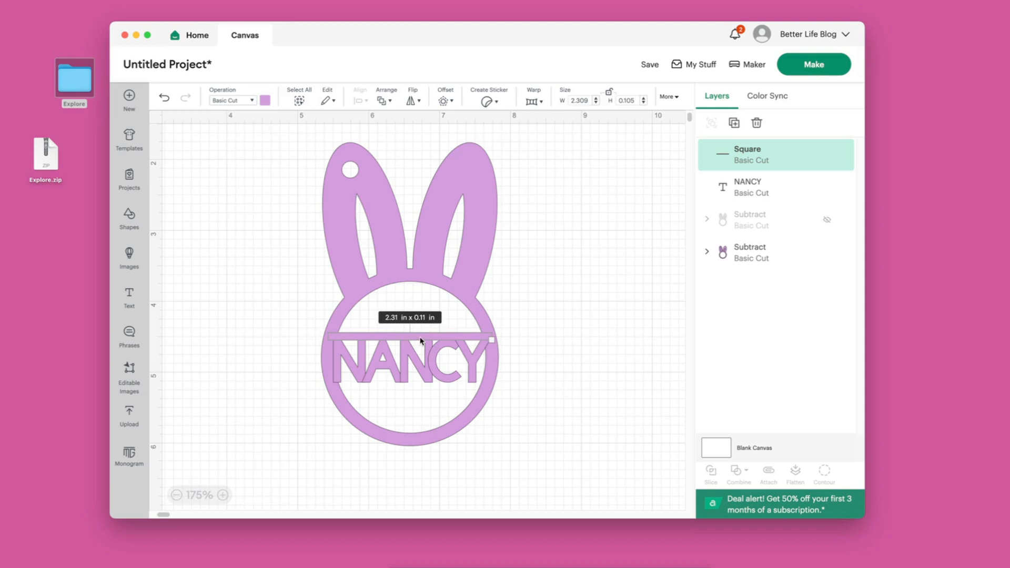
Duplicate the bar and place the copy along the bottom edge of the name, with both ends on the ring
right_click(421, 341)
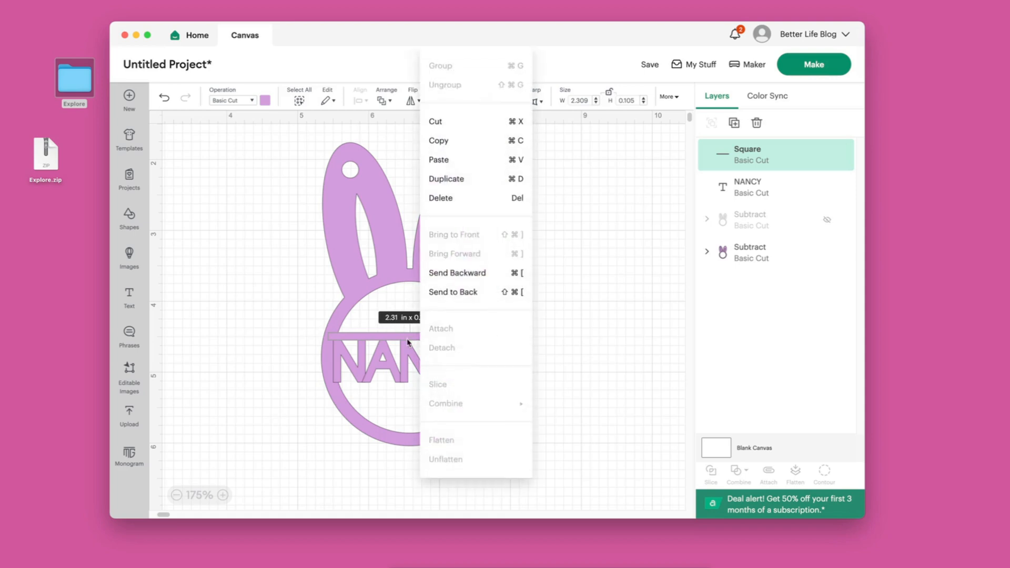
left_click(456, 178)
left_click_drag(256, 162, 390, 389)
left_click(266, 358)
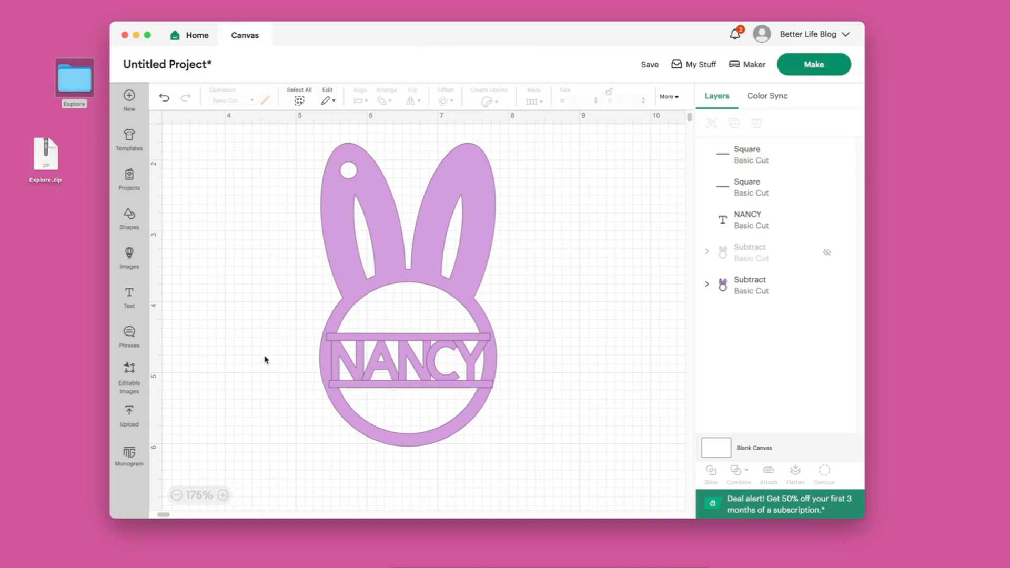
left_click(334, 343)
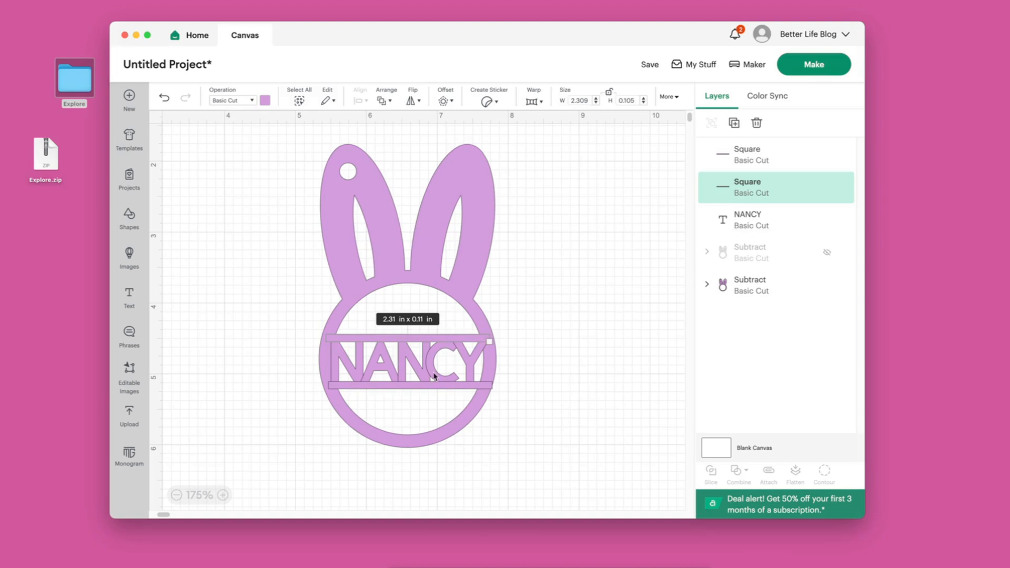
left_click(375, 387)
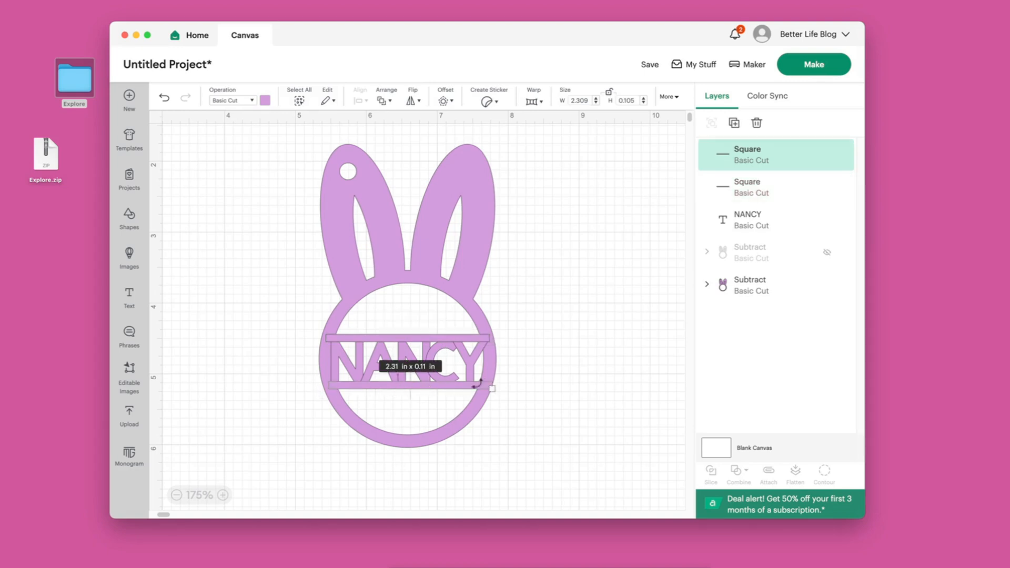
left_click(310, 412)
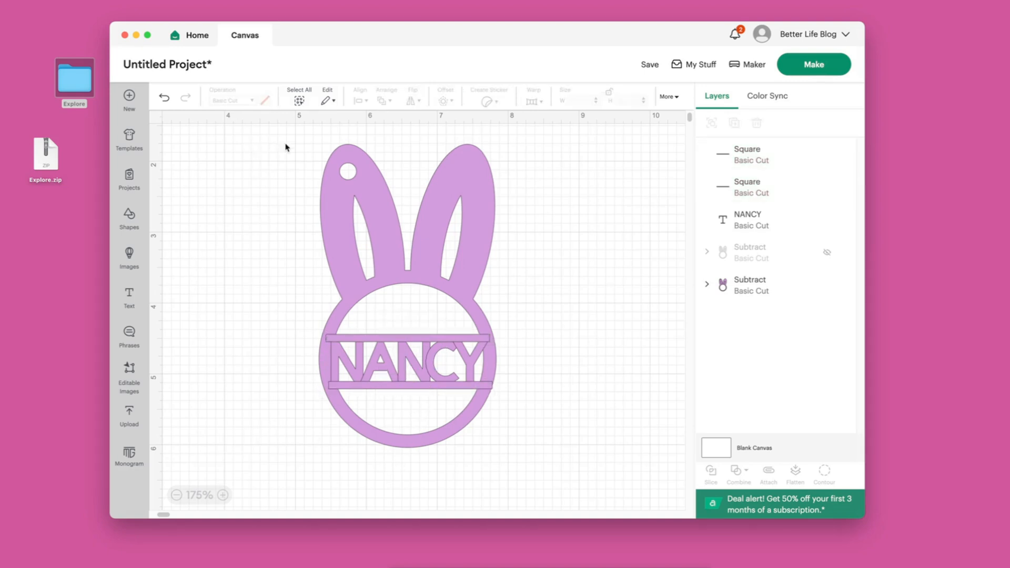
Unite the two bars, the name text and the visible bunny shape into one object
left_click_drag(280, 139, 551, 485)
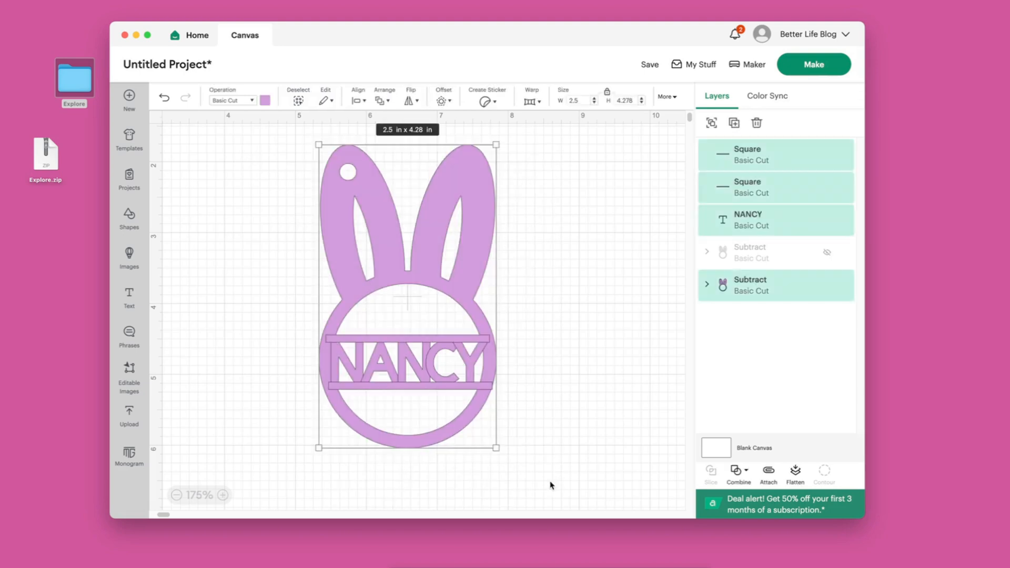
left_click(743, 476)
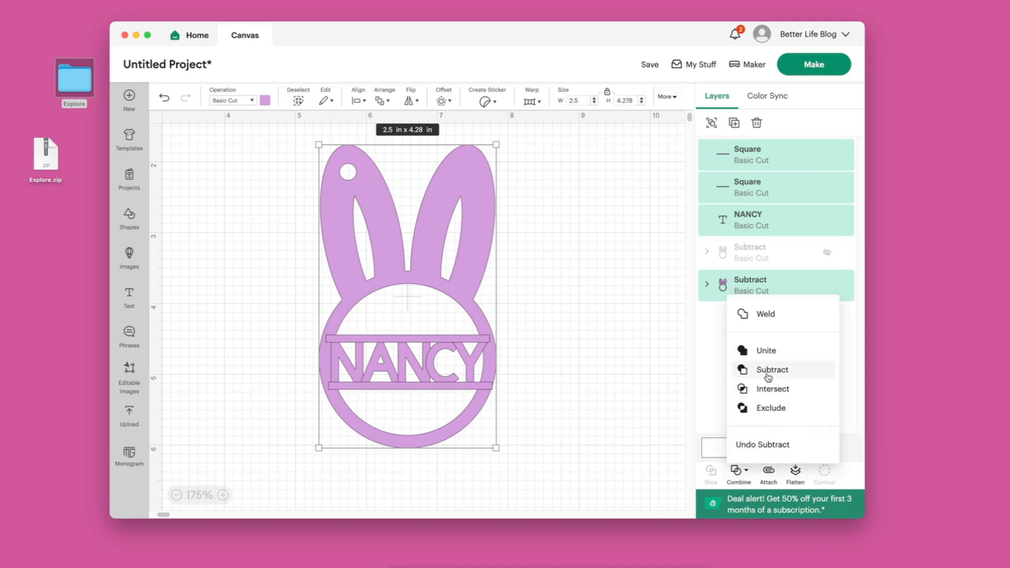
left_click(766, 351)
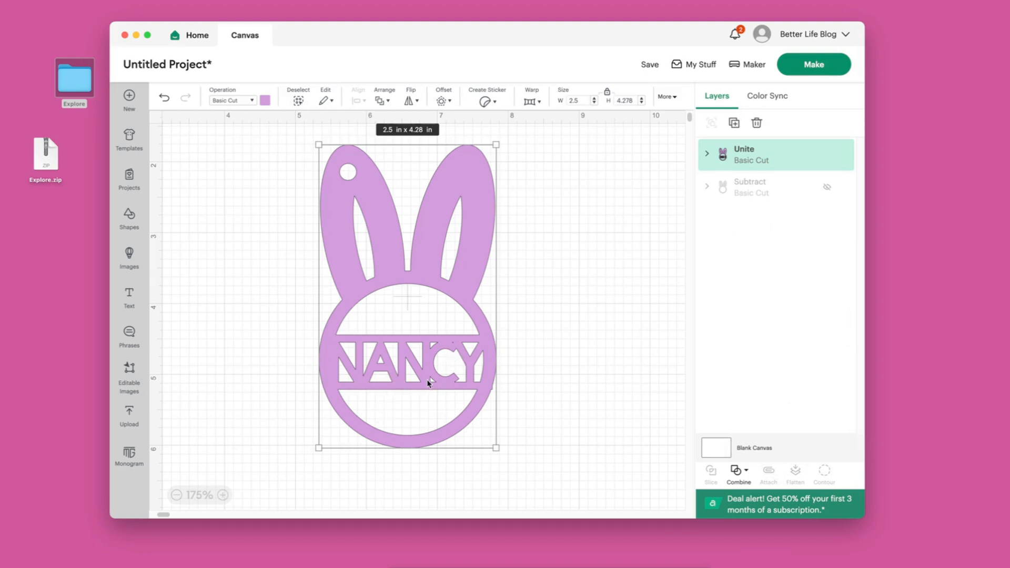
Shift the united bunny tag slightly and merge its layers into a single layer
mouse_move(409, 384)
left_mouse_down()
mouse_move(384, 384)
mouse_move(399, 387)
left_mouse_up()
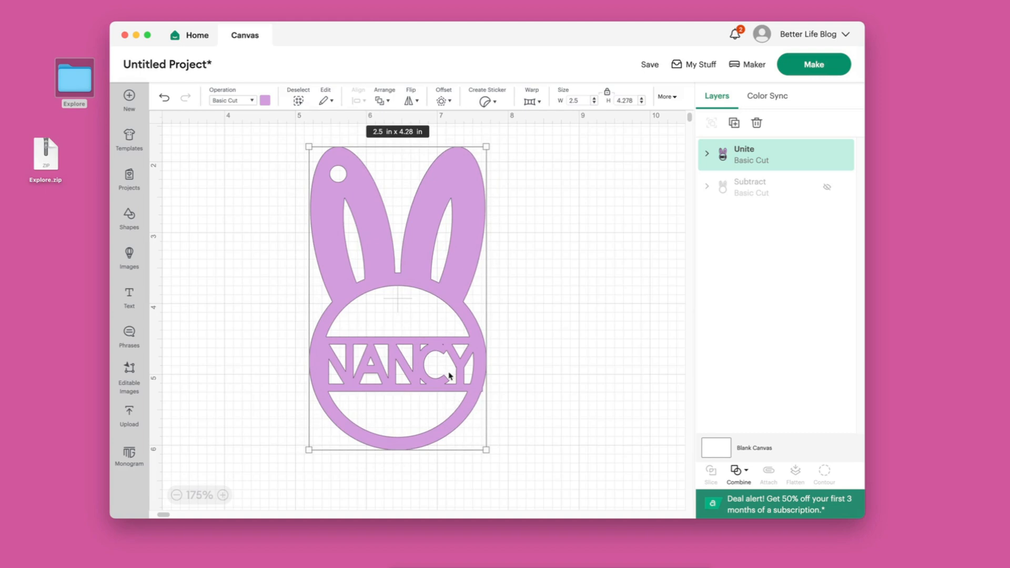
left_click(591, 372)
left_click(483, 354)
left_click(744, 476)
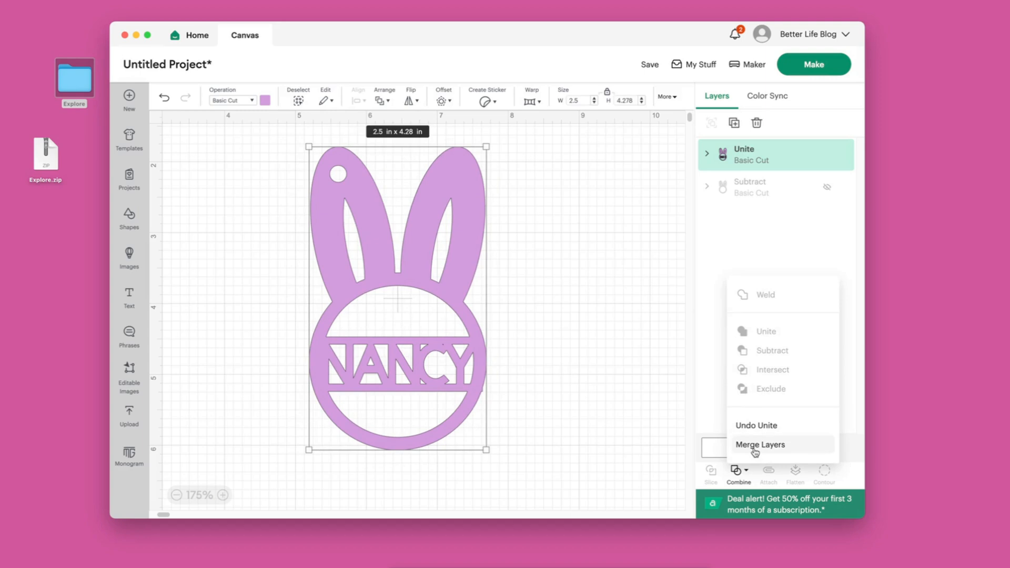
left_click(738, 474)
left_click(739, 473)
left_click(738, 472)
left_click(738, 472)
left_click(759, 448)
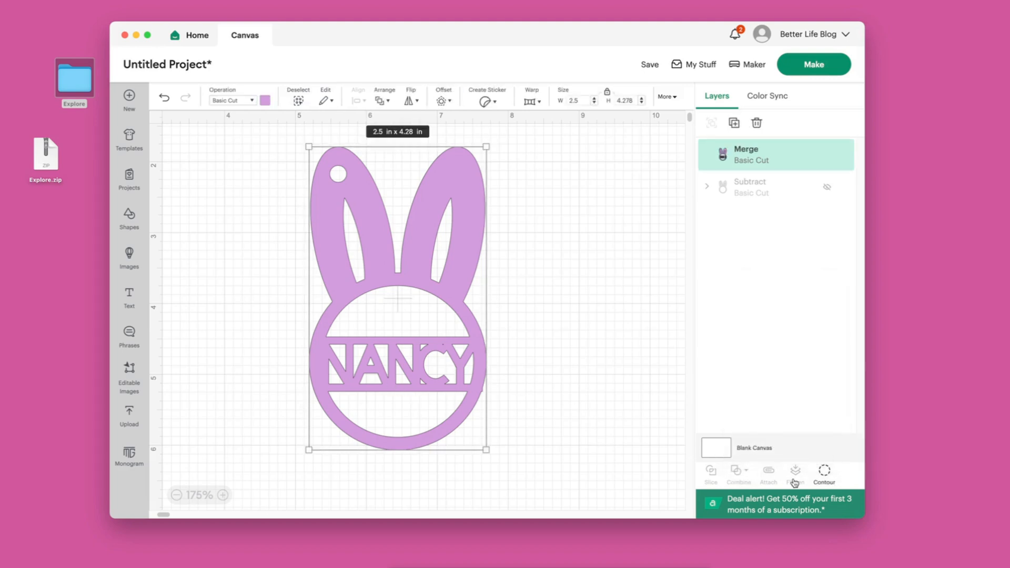
Use Contour to hide the two half-round head cutouts above and below the name
left_click(825, 473)
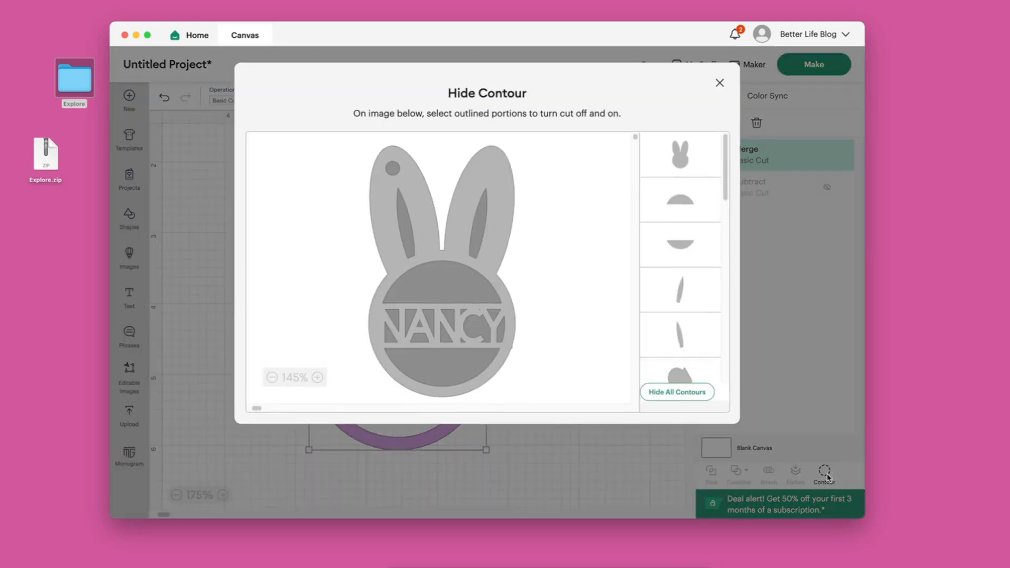
left_click(446, 282)
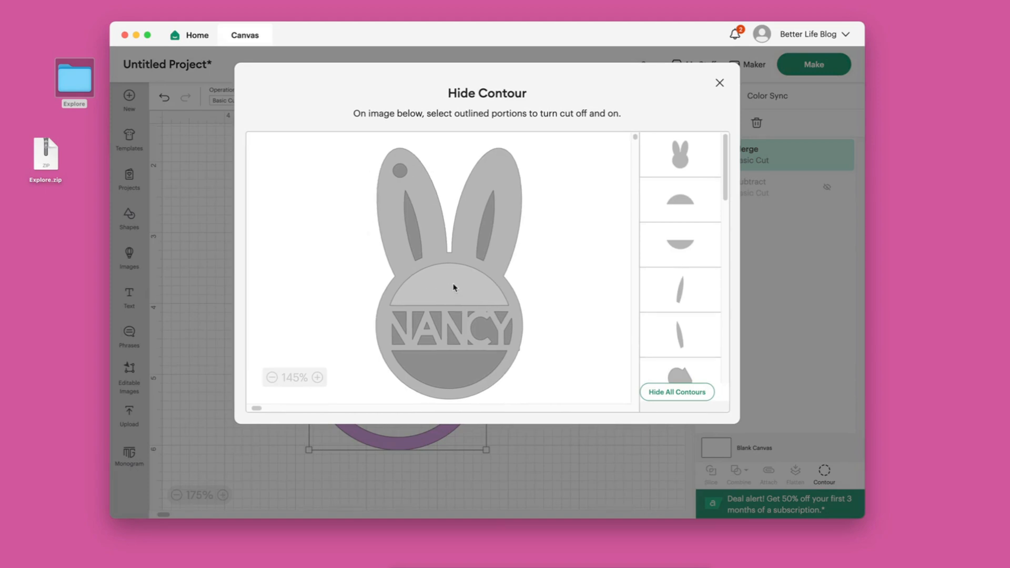
left_click(449, 287)
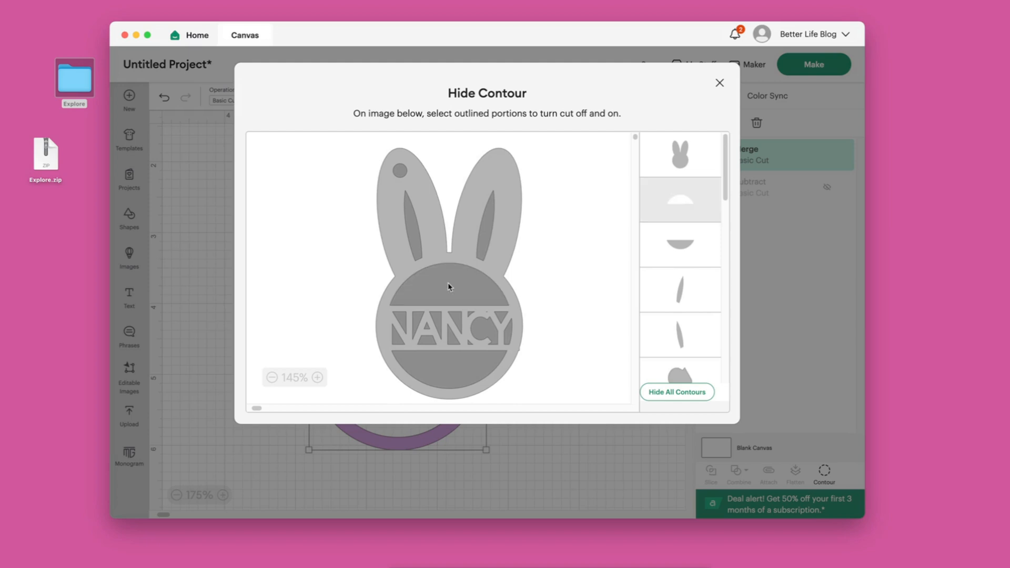
left_click(448, 286)
left_click(470, 372)
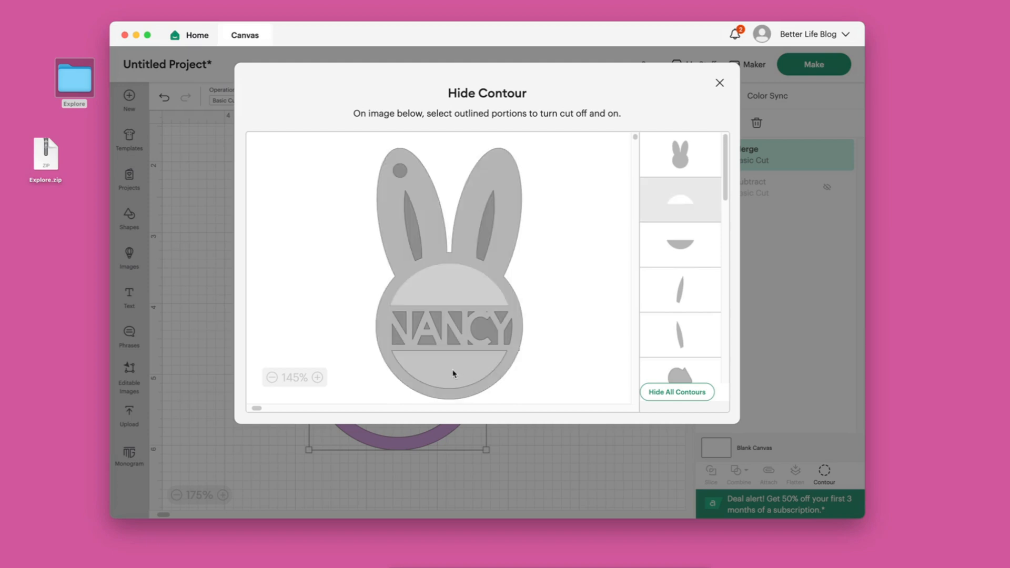
left_click(453, 373)
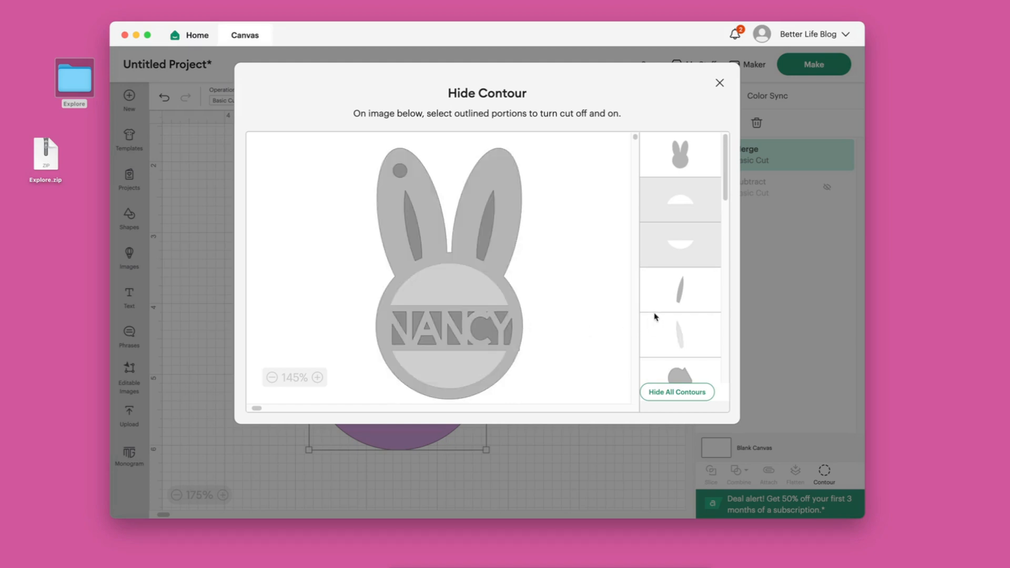
Hide the tiny leftover contour at the end of the contour list
scroll(676, 311, "down", 5)
scroll(670, 318, "down", 6)
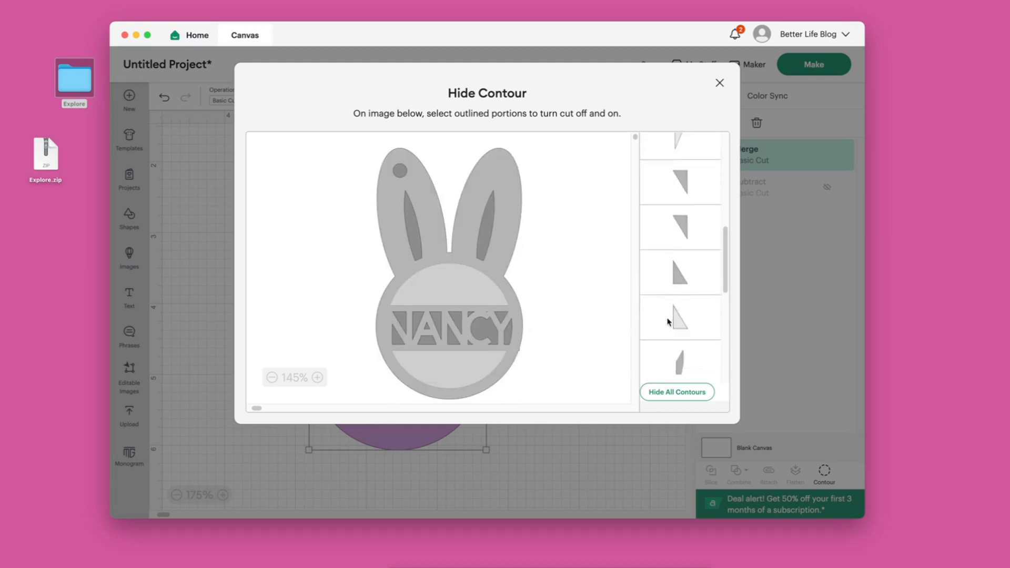
scroll(668, 322, "down", 2)
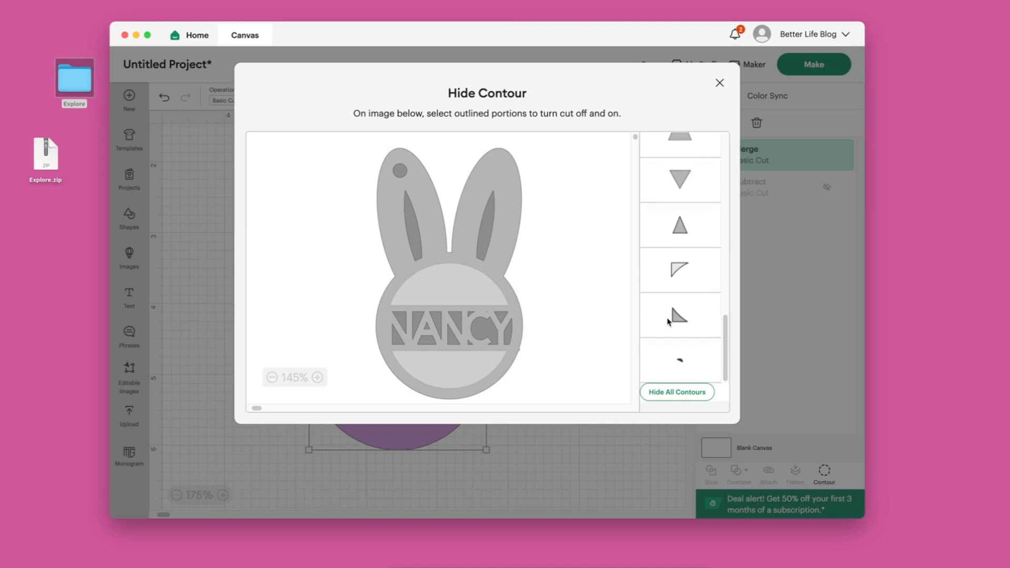
left_click(680, 363)
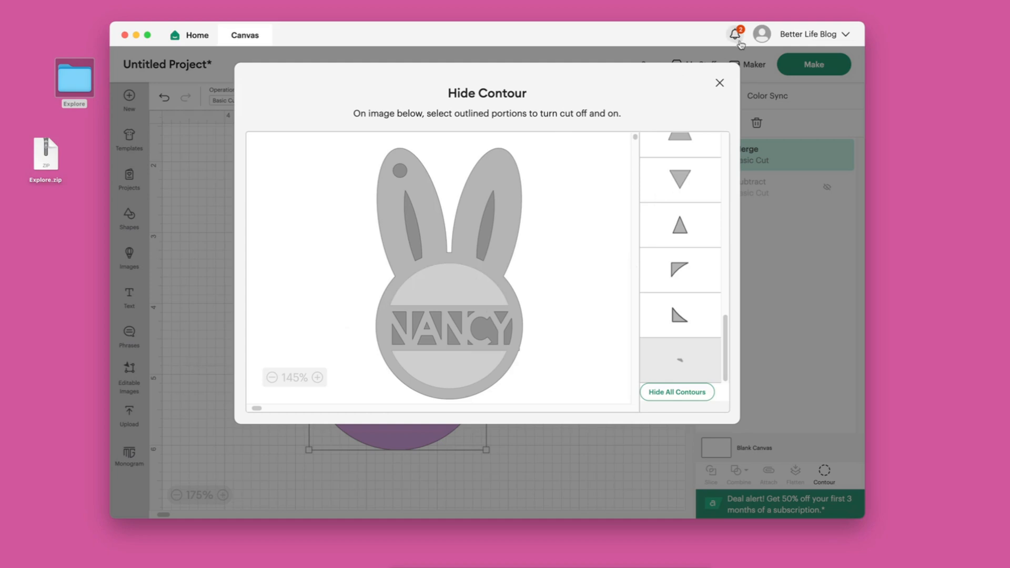
Finish the contour edits on the merged bunny tag and return to the canvas
left_click(720, 82)
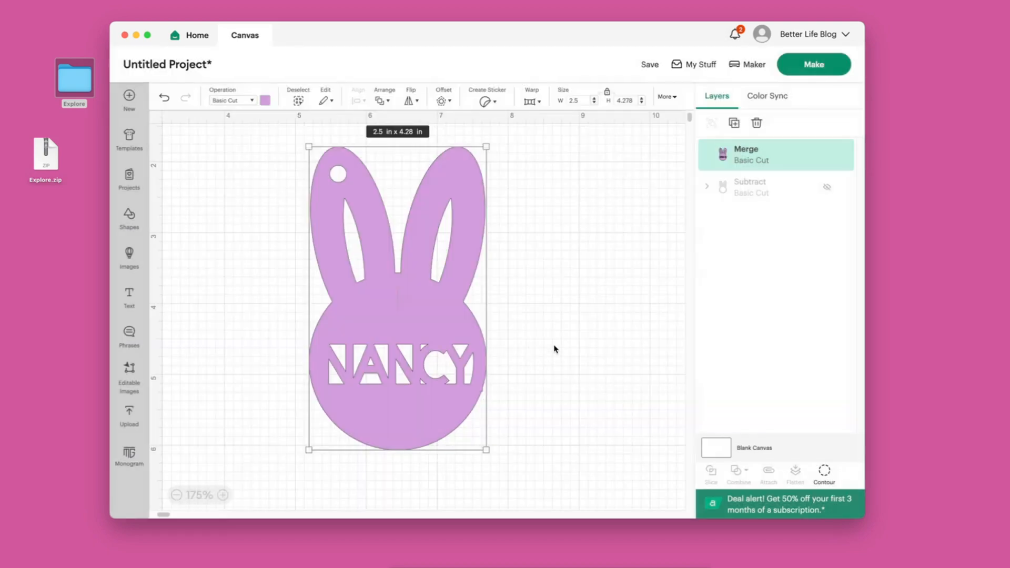
scroll(554, 349, "left", 2)
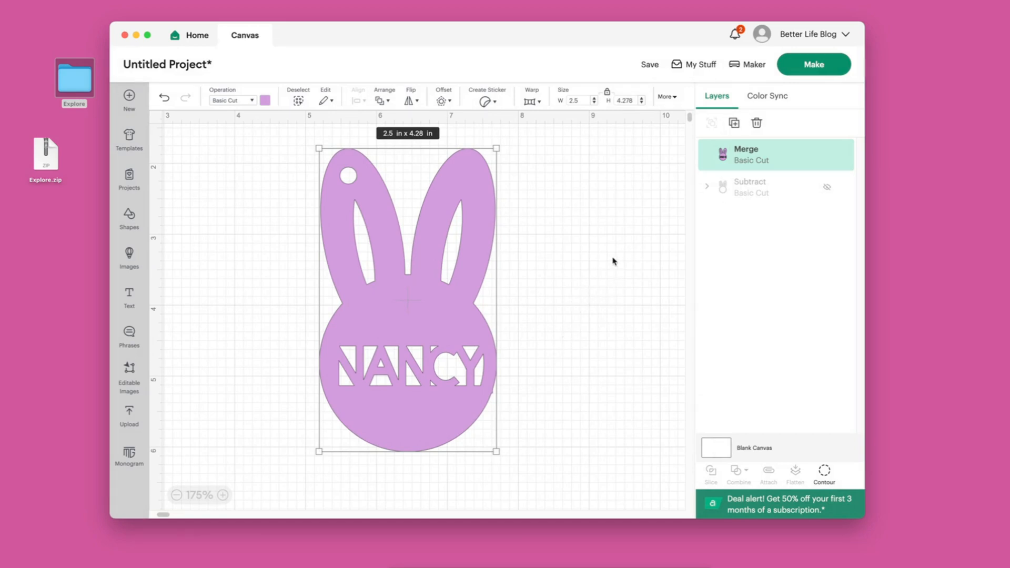
Show the hidden blank bunny template to check it, and hide it again so only the personalized tag is visible
left_click(827, 189)
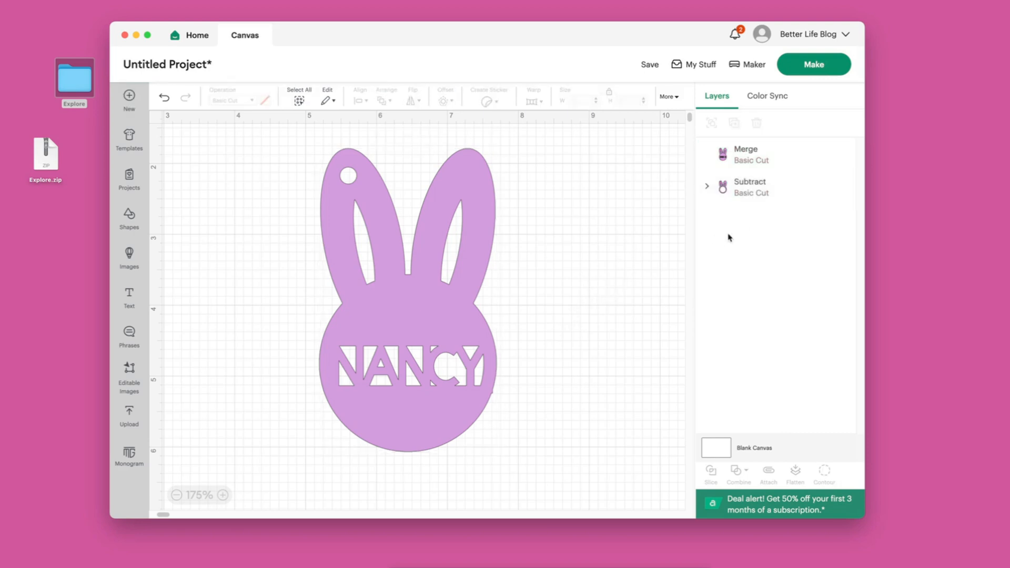
scroll(541, 300, "up", 5)
scroll(542, 300, "right", 10)
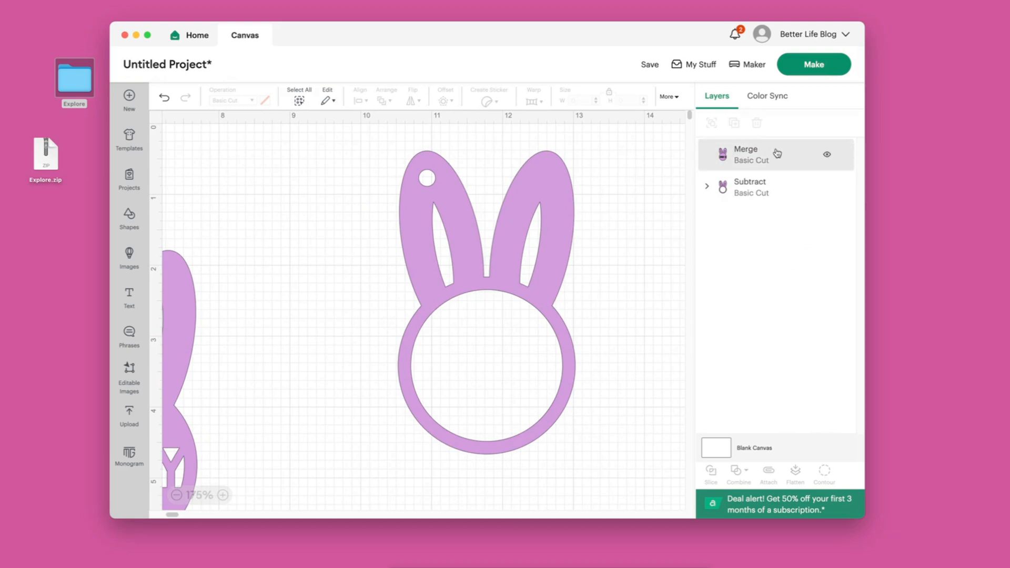
mouse_move(803, 197)
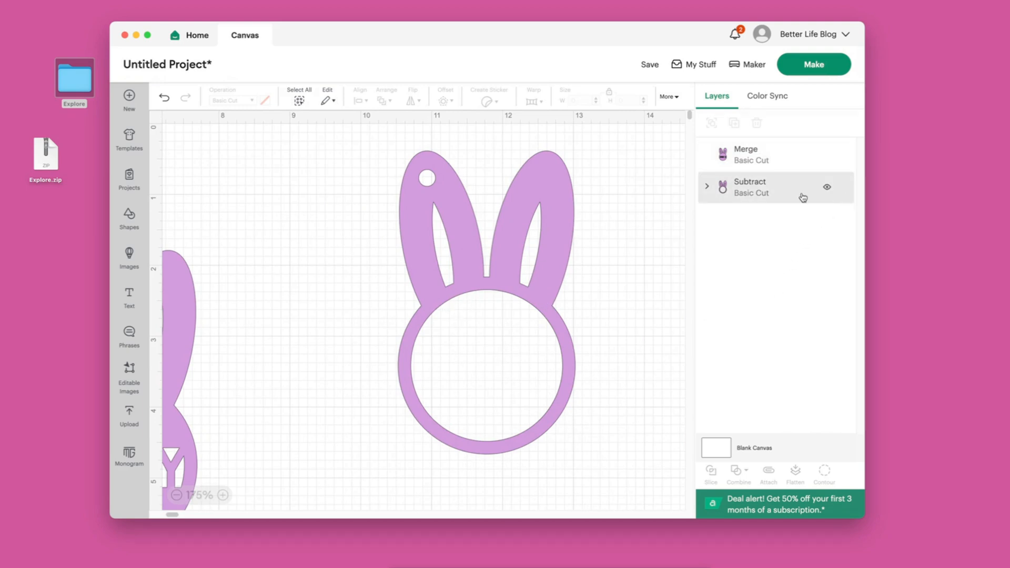
left_click(827, 189)
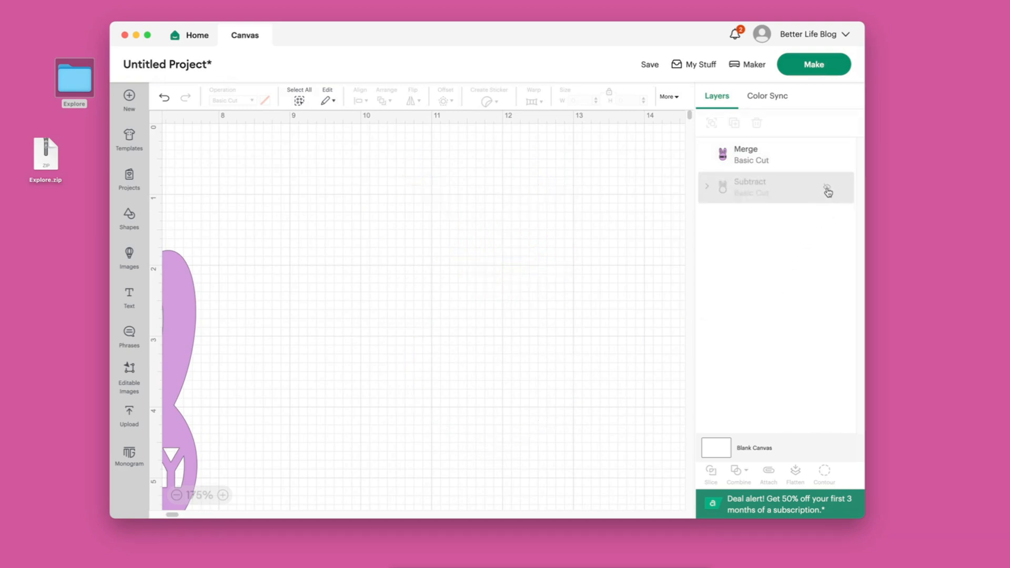
scroll(532, 334, "left", 10)
scroll(555, 331, "down", 5)
scroll(556, 330, "left", 3)
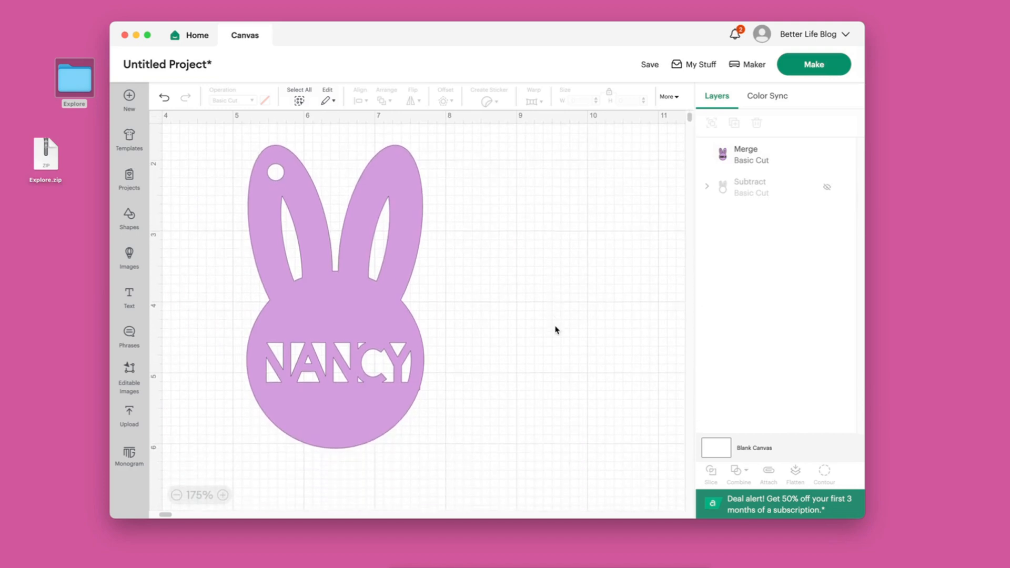
scroll(549, 332, "left", 2)
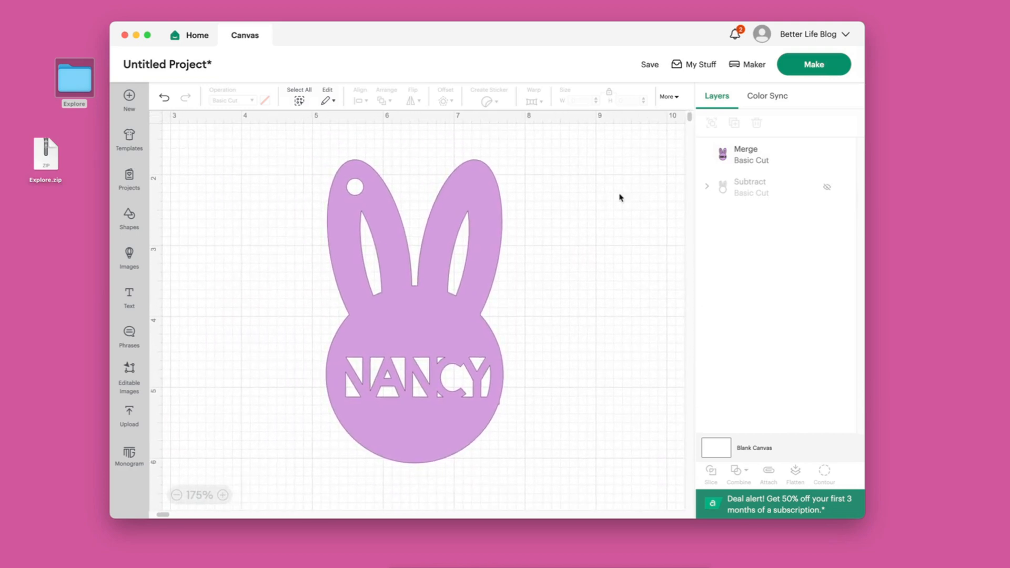
Proceed to making the tag, saving the project as "Easter Bunny Personalized Name Tag" with the Cloud Only save location
left_click(808, 64)
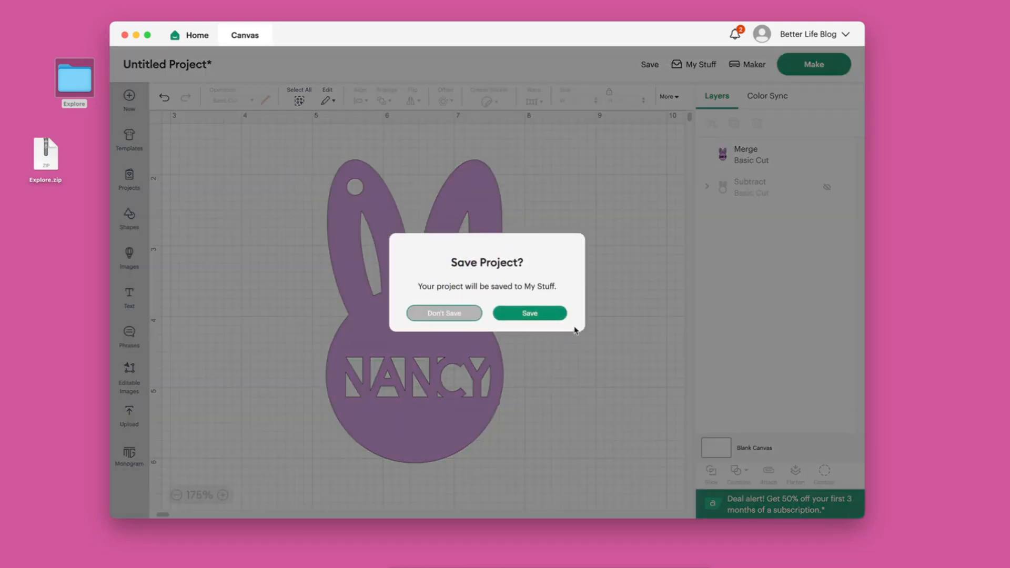
left_click(526, 313)
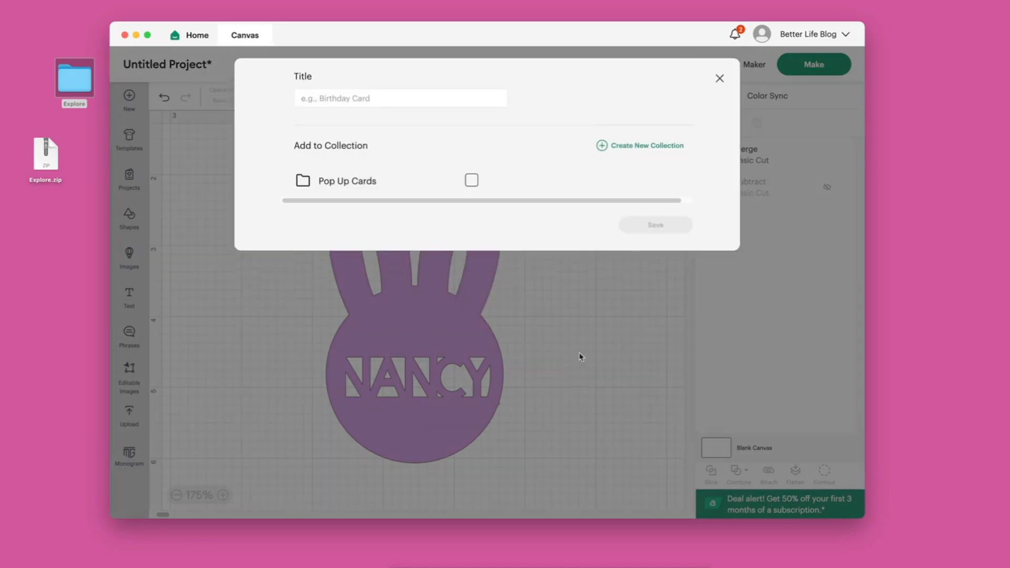
left_click(353, 103)
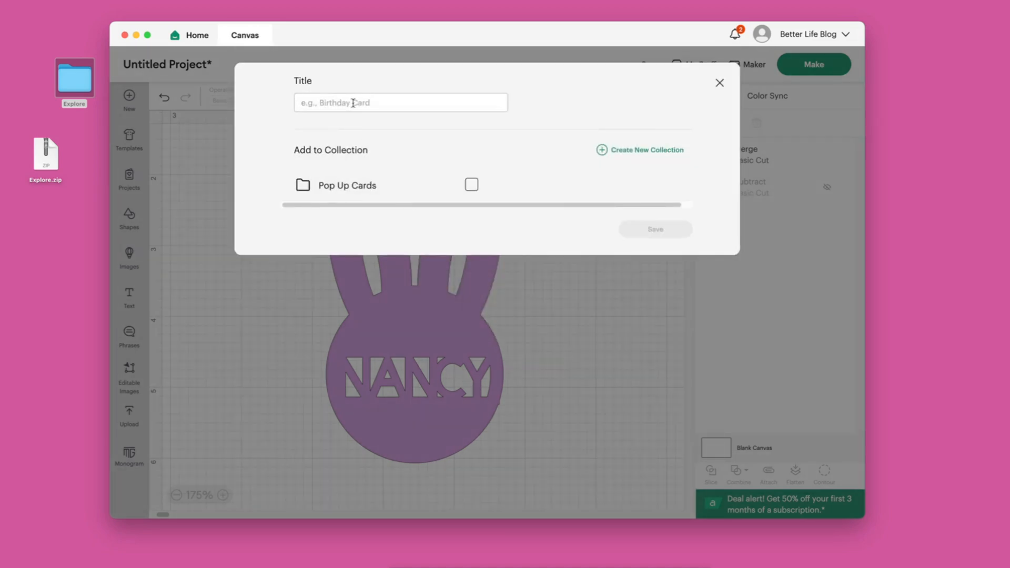
type("EAS")
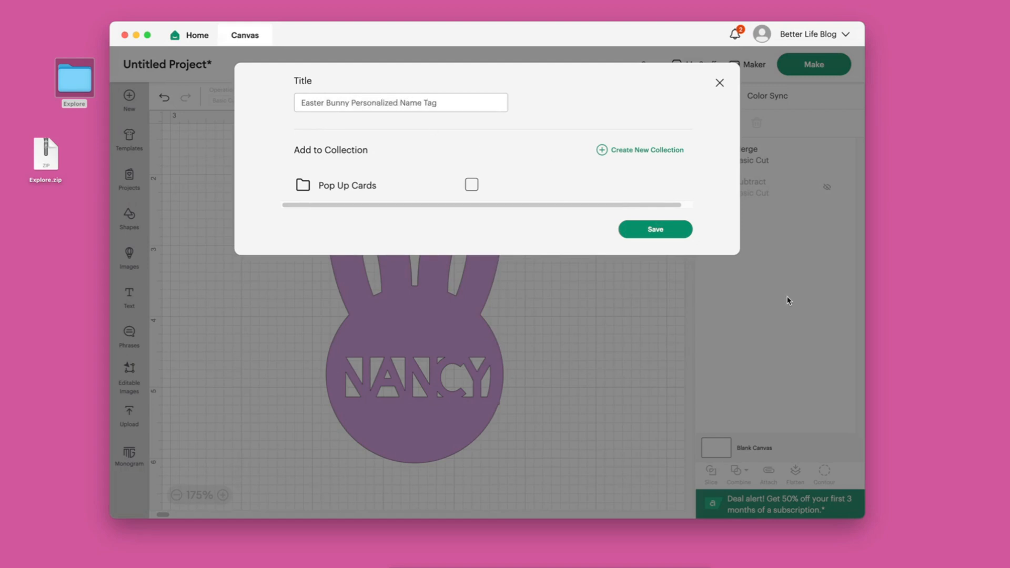
left_click(655, 229)
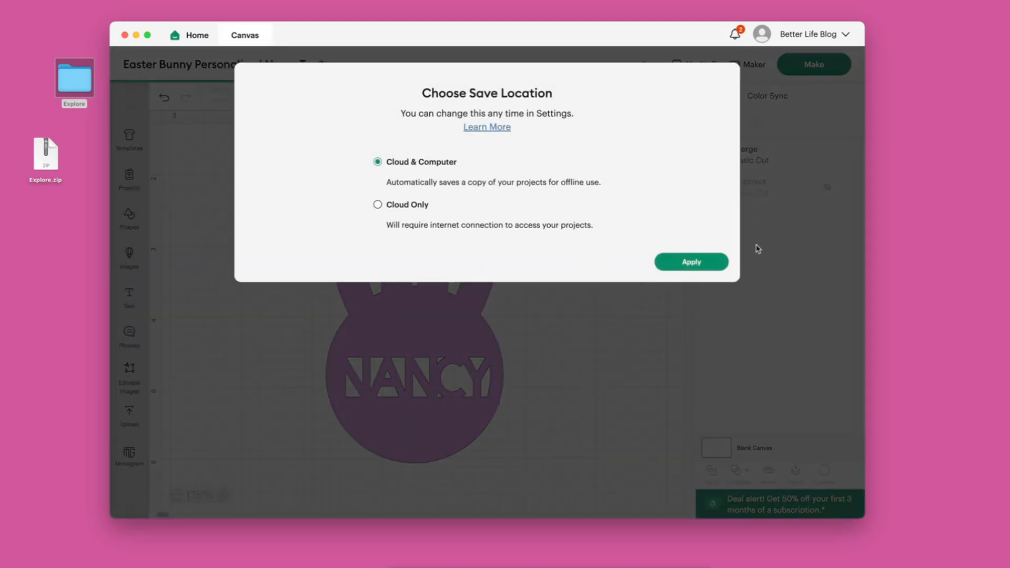
left_click(405, 207)
left_click(692, 262)
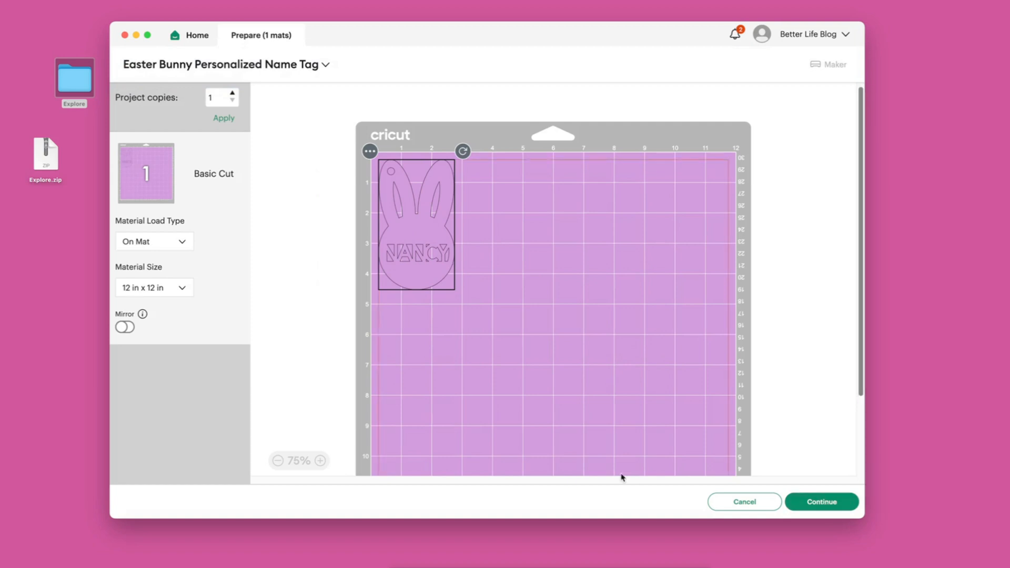
Continue from the mat preview and set the base material to Medium Cardstock – 80 lb (216 gsm)
left_click(822, 500)
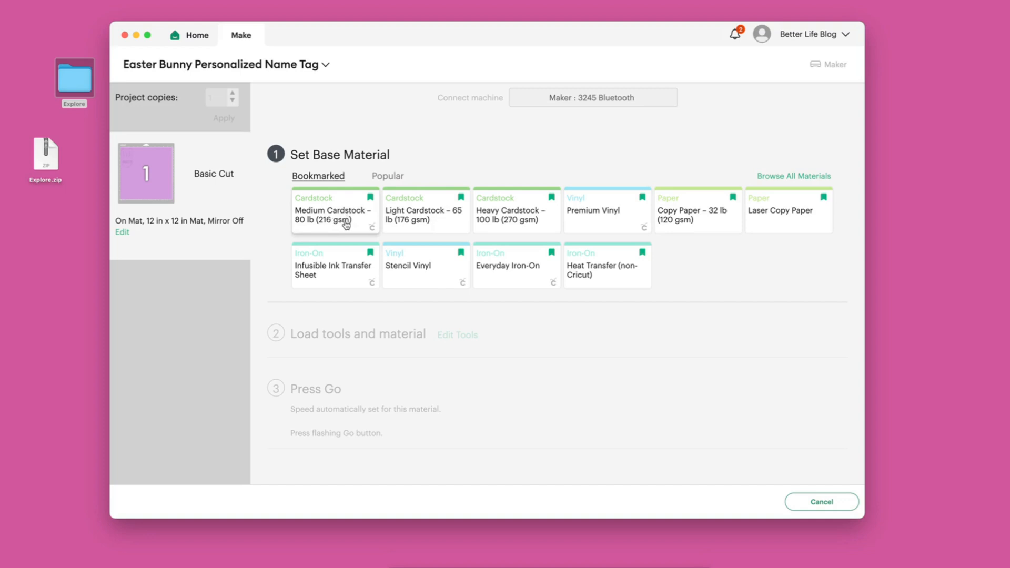
left_click(344, 216)
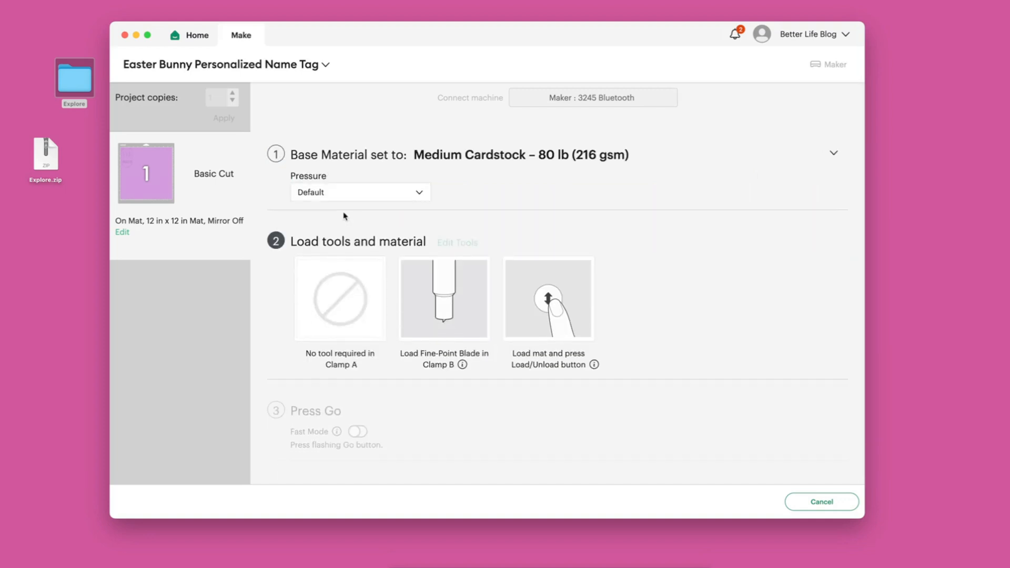